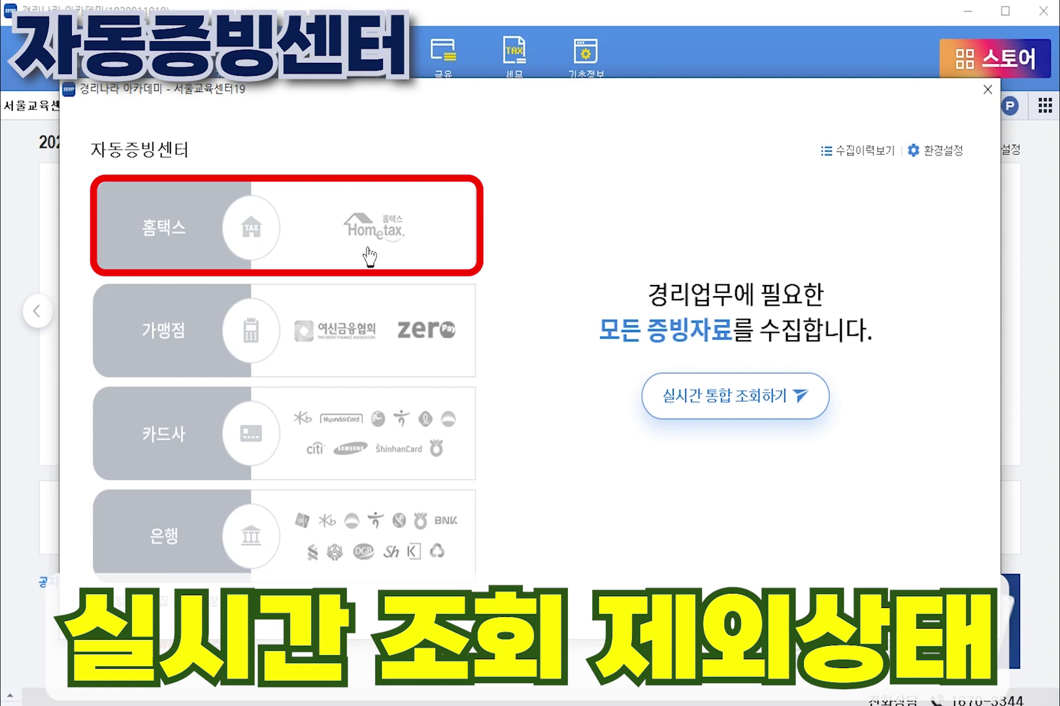
- Run the real-time integrated lookup with 홈택스 included, then check why 가맹점 sales weren't collected
{"action": "left_click", "coordinate": [369, 255]}
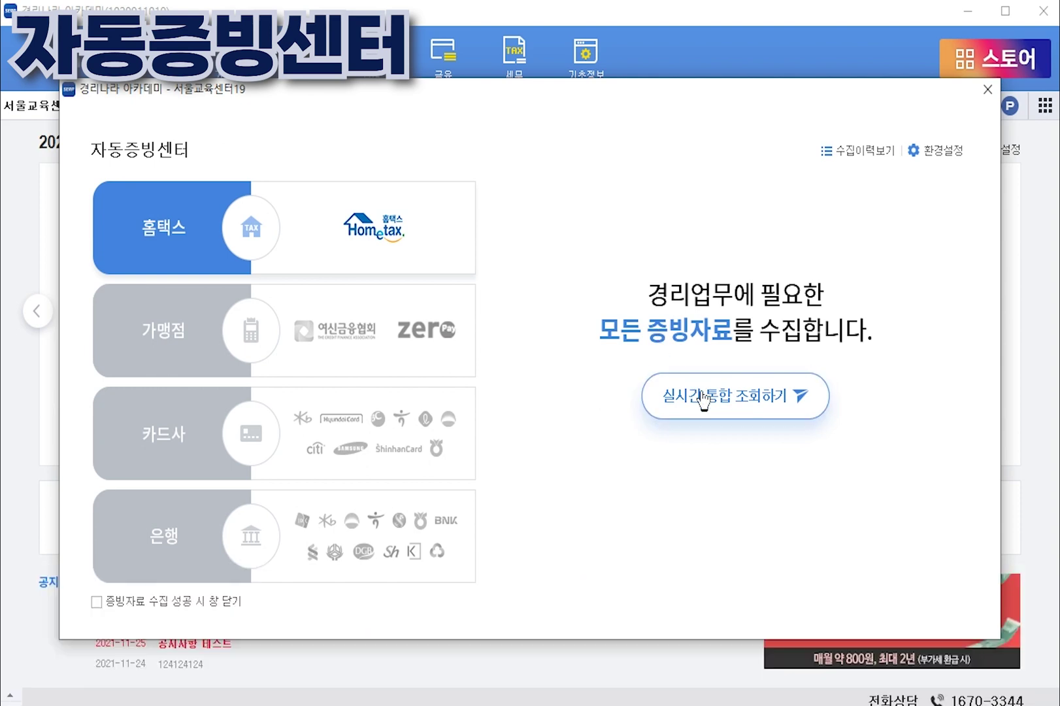
{"action": "left_click", "coordinate": [702, 397]}
{"action": "left_click", "coordinate": [353, 338]}
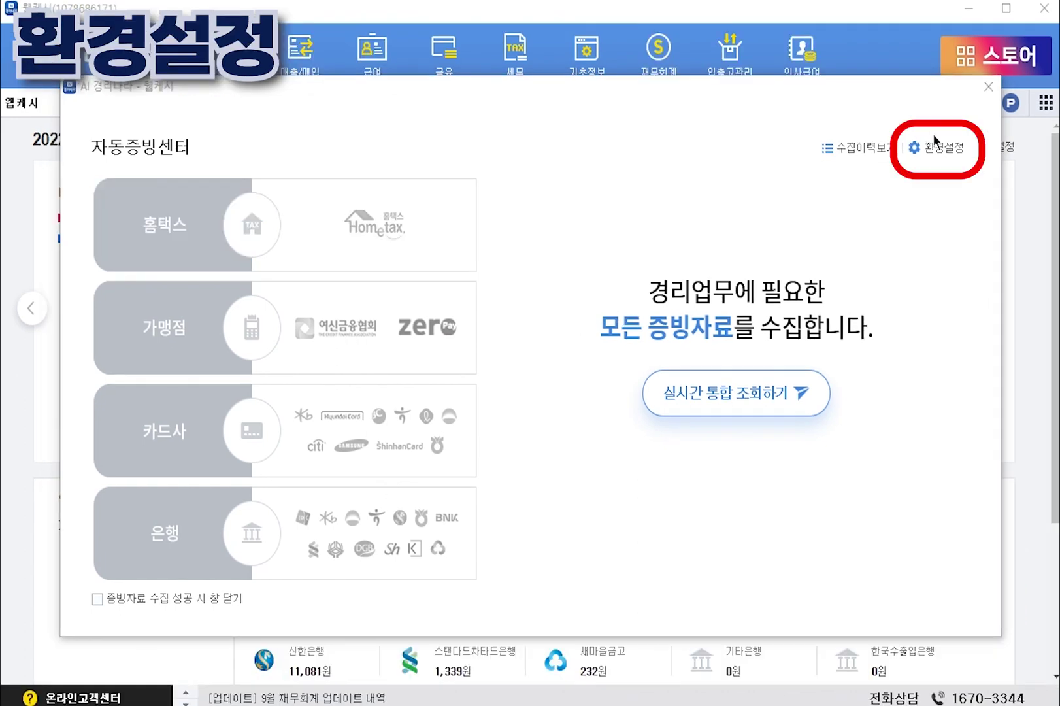
- Go from 자동증빙센터's 환경설정 page to the 스마트인증센터
{"action": "left_click", "coordinate": [936, 151]}
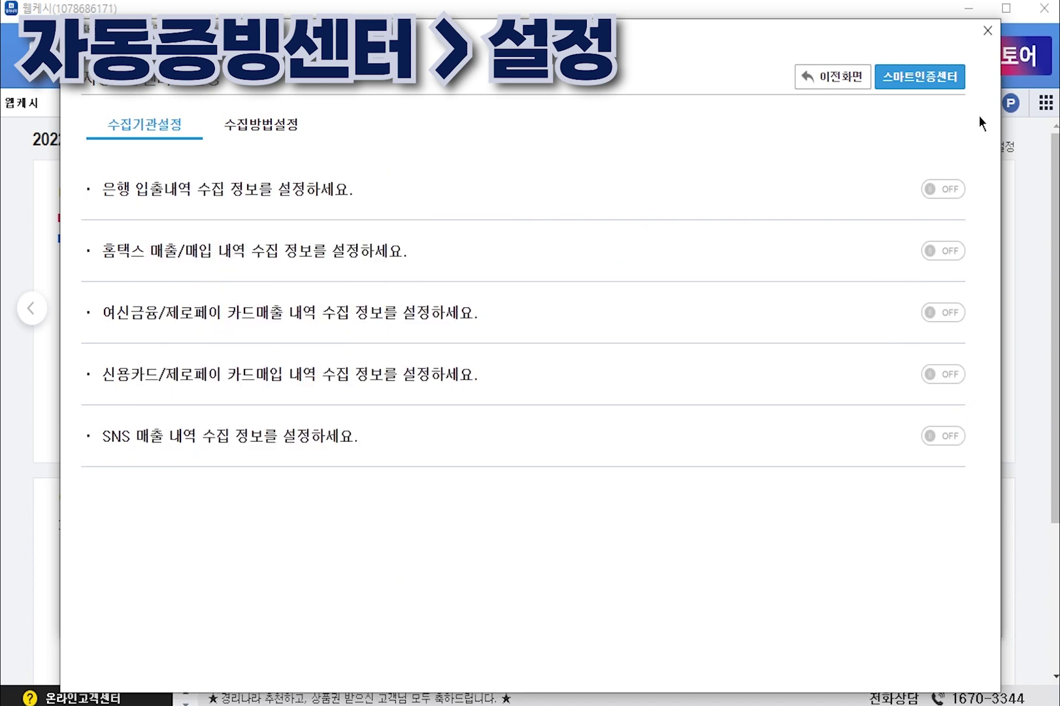
{"action": "left_click", "coordinate": [934, 79]}
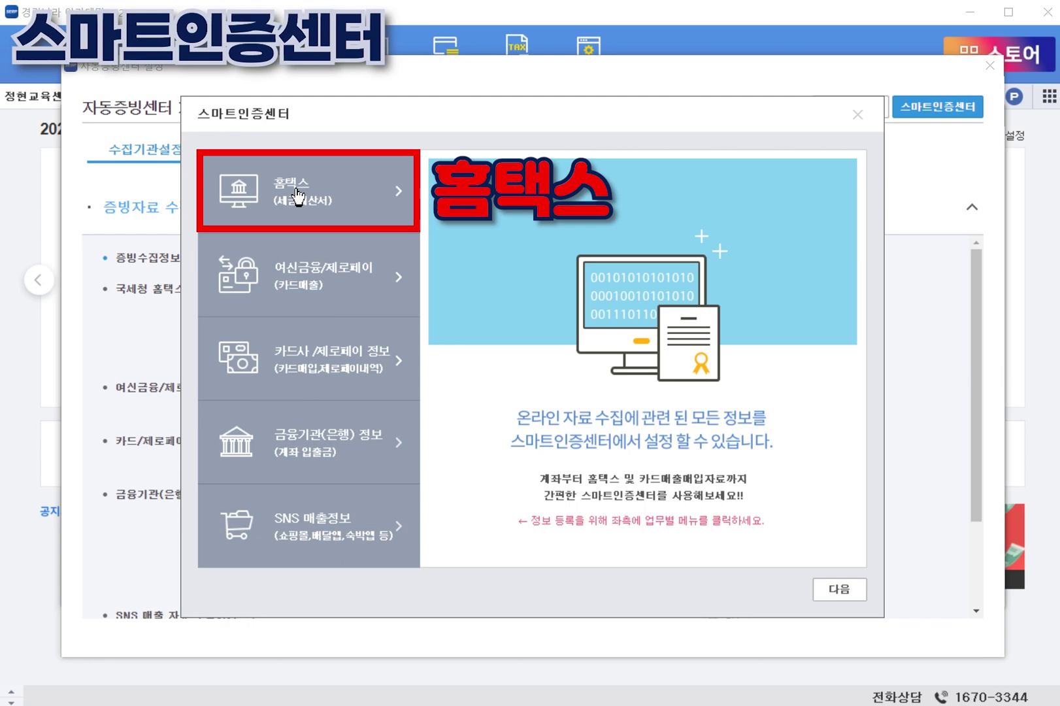
- Open the 홈택스 category and preview the certificates available for Hometax registration
{"action": "left_click", "coordinate": [298, 196]}
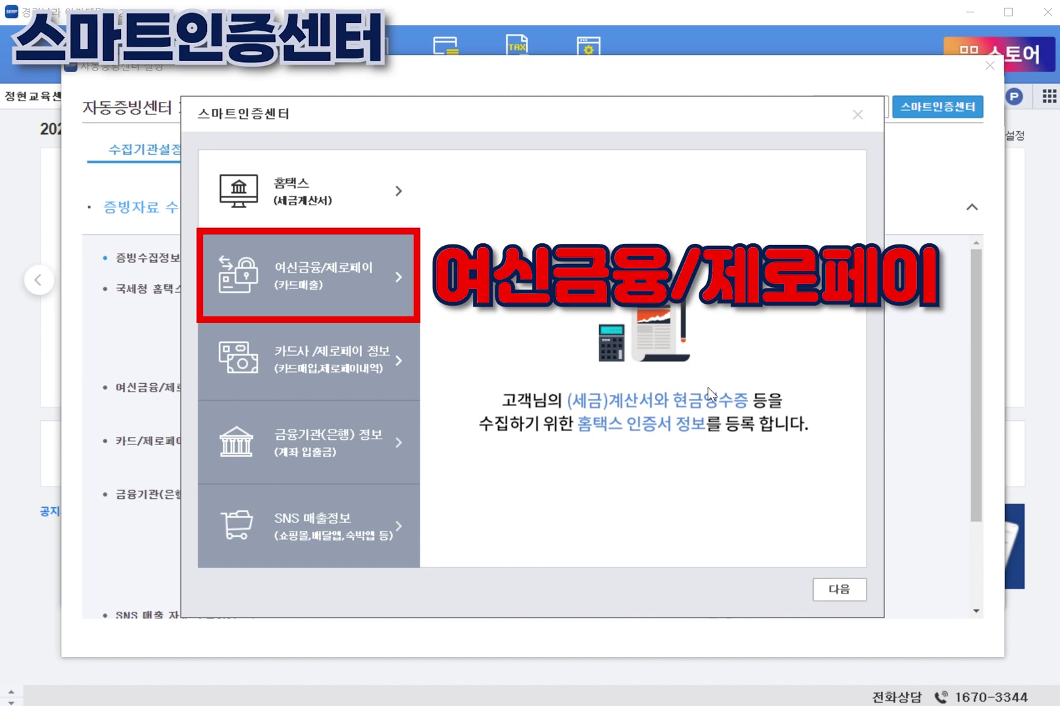
{"action": "left_click", "coordinate": [834, 589]}
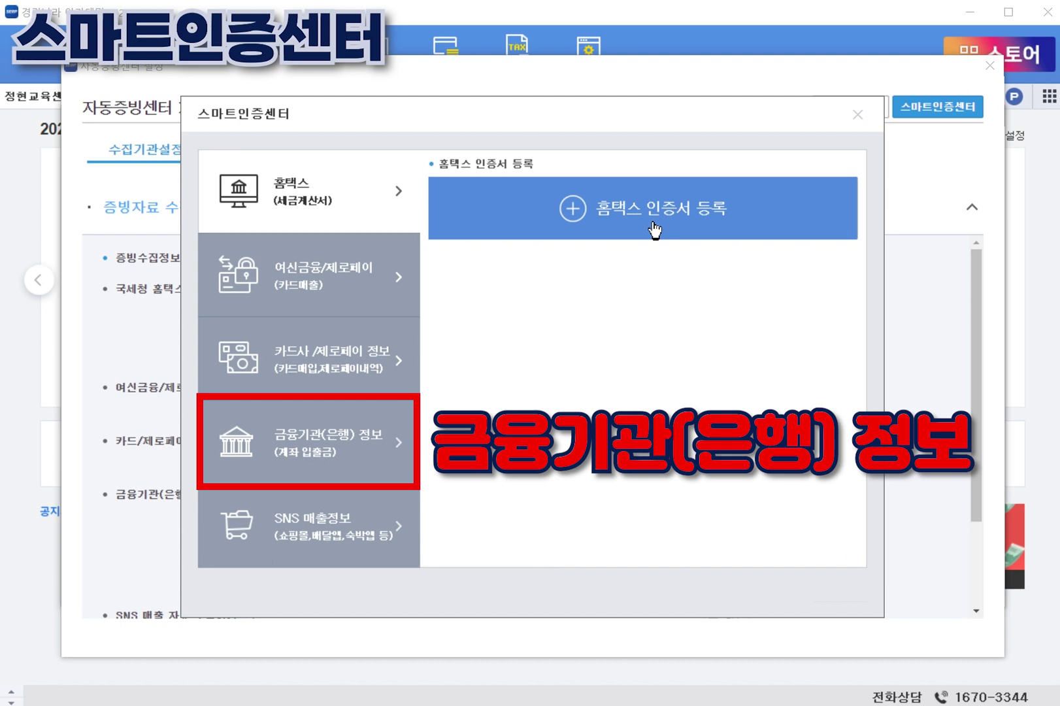
{"action": "left_click", "coordinate": [654, 227]}
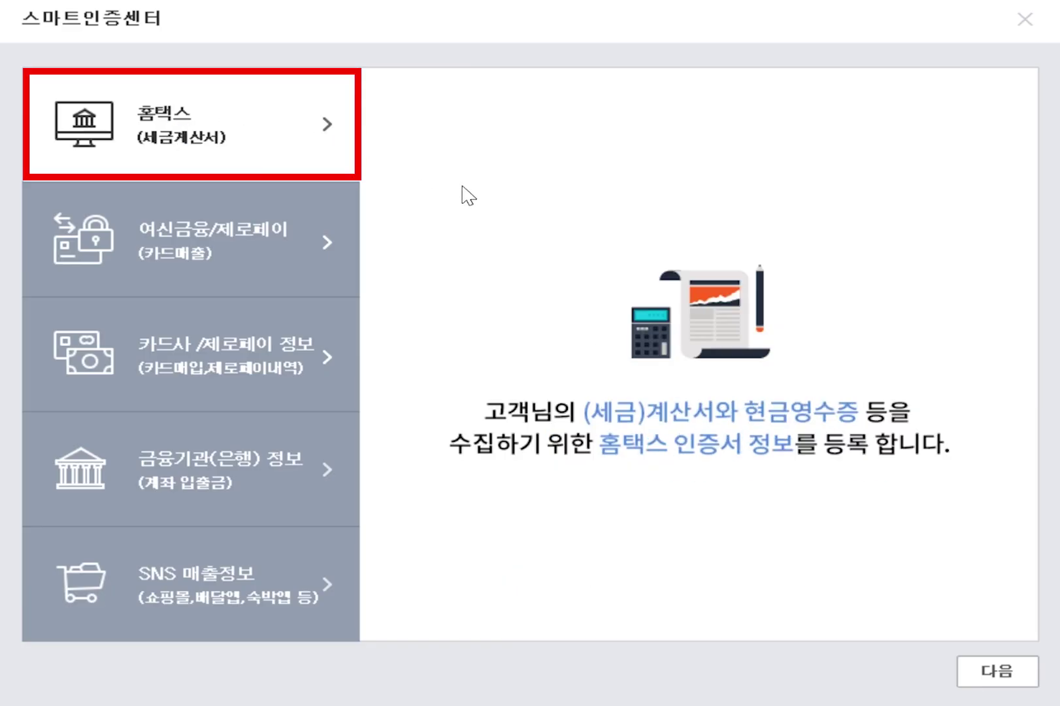
- Register the first listed certificate for 홈택스 with its password and confirm the registration
{"action": "left_click", "coordinate": [995, 673]}
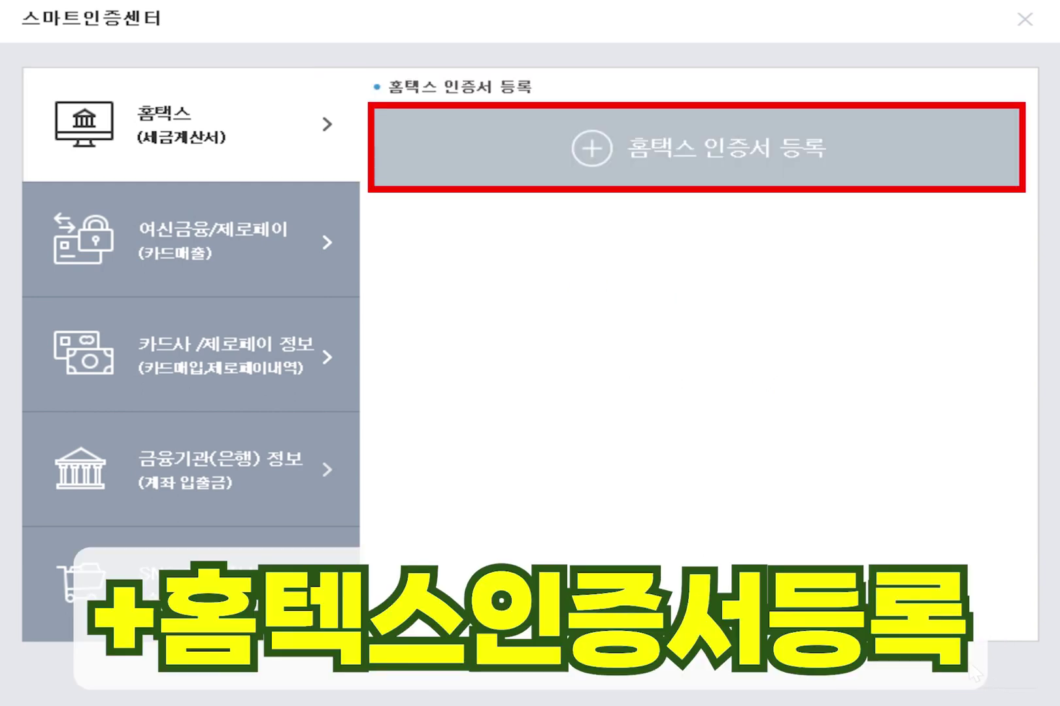
{"action": "left_click", "coordinate": [716, 171]}
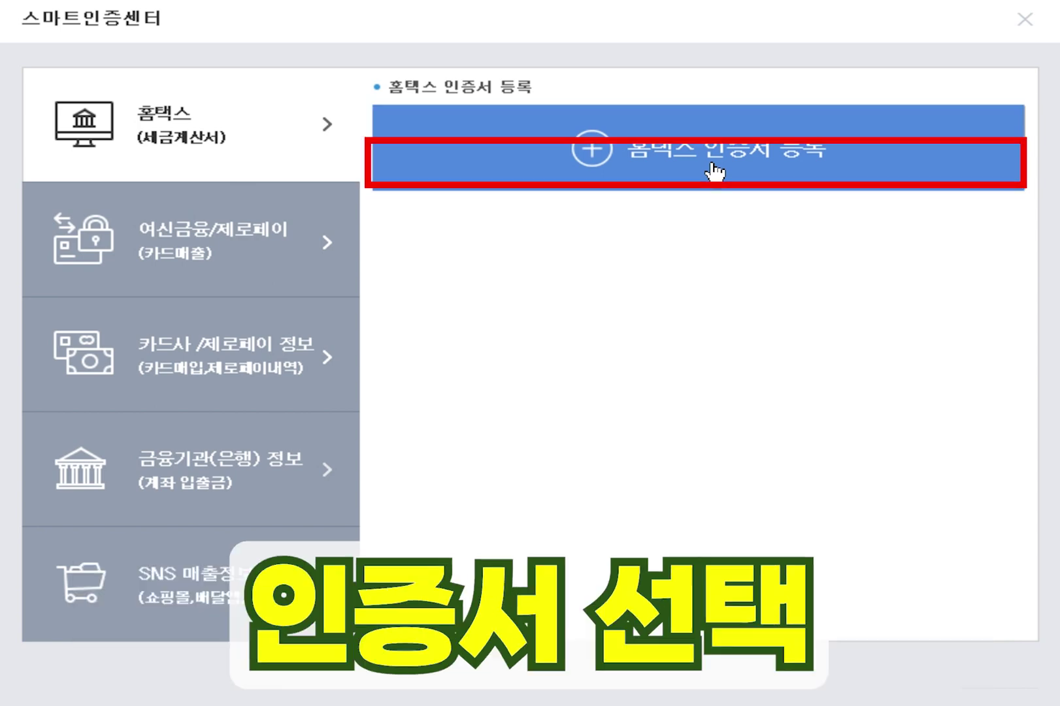
{"action": "left_click", "coordinate": [717, 171]}
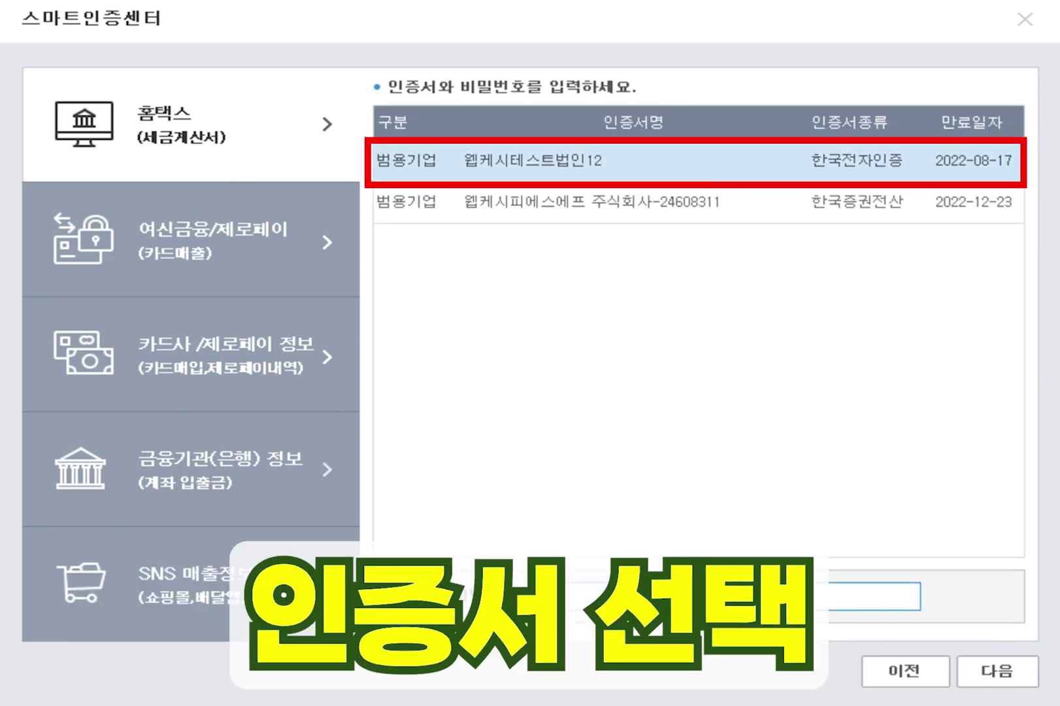
{"action": "type", "text": "**********"}
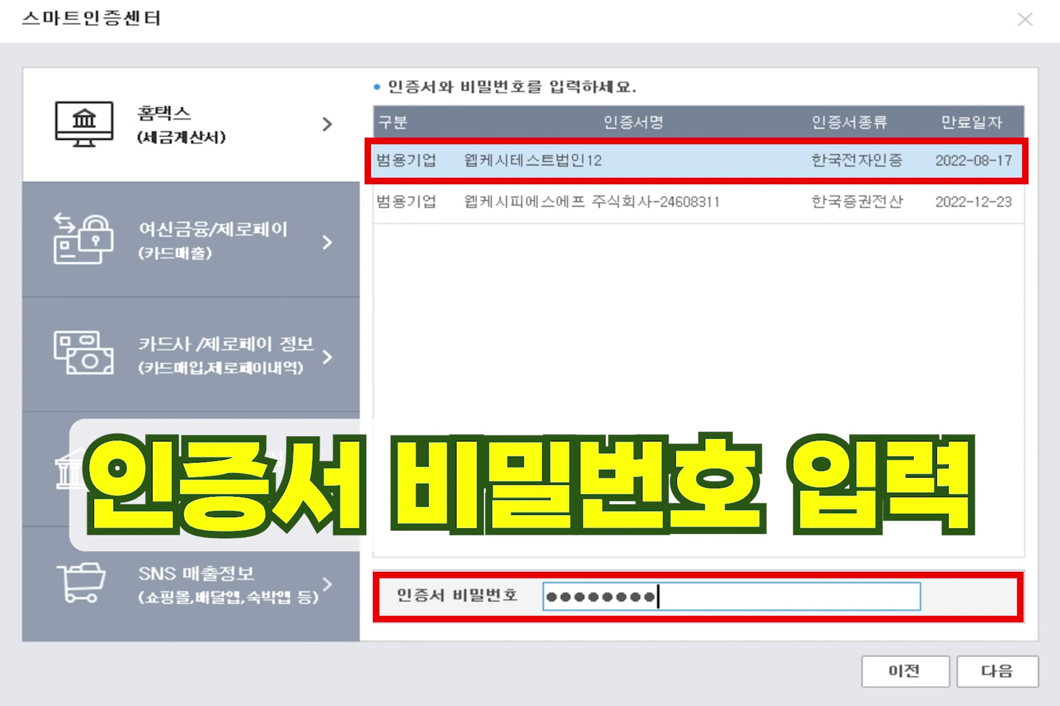
{"action": "left_click", "coordinate": [1009, 680]}
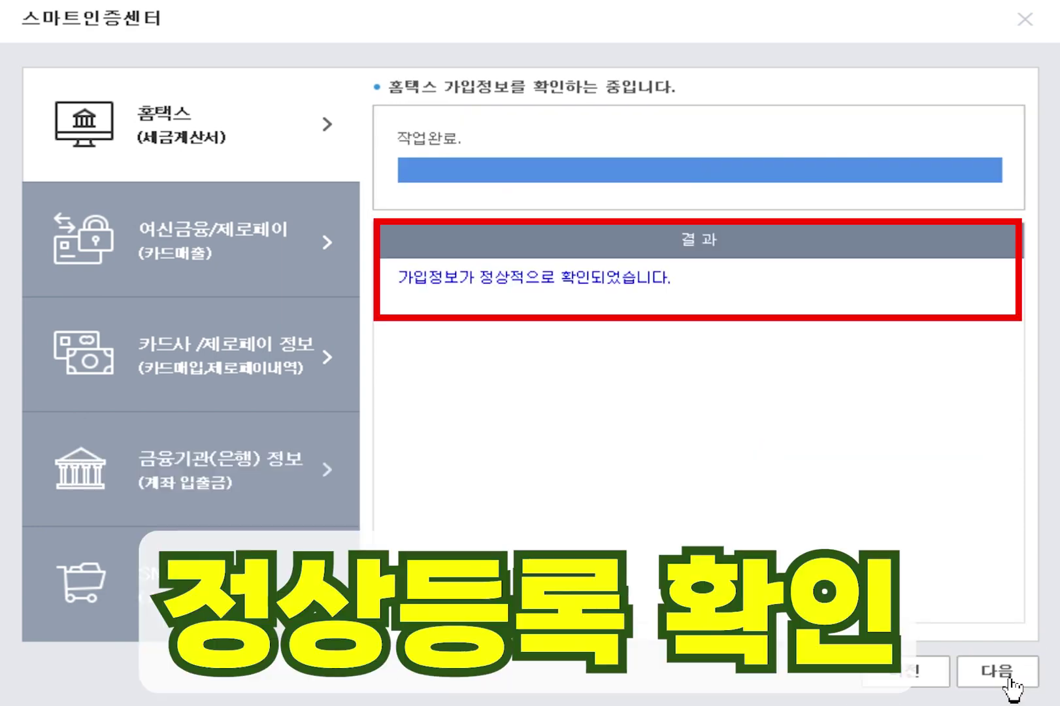
{"action": "left_click", "coordinate": [1011, 680]}
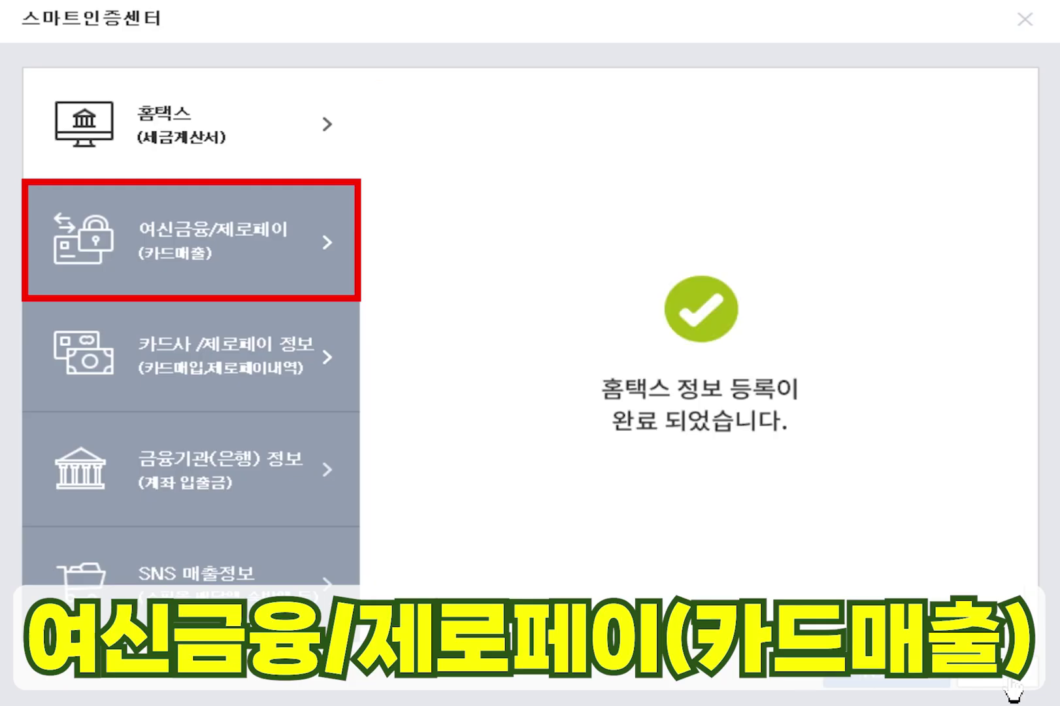
- Choose 여신금융/제로페이 card sales, pick 여신금융협회, and open its login registration form
{"action": "left_click", "coordinate": [910, 690]}
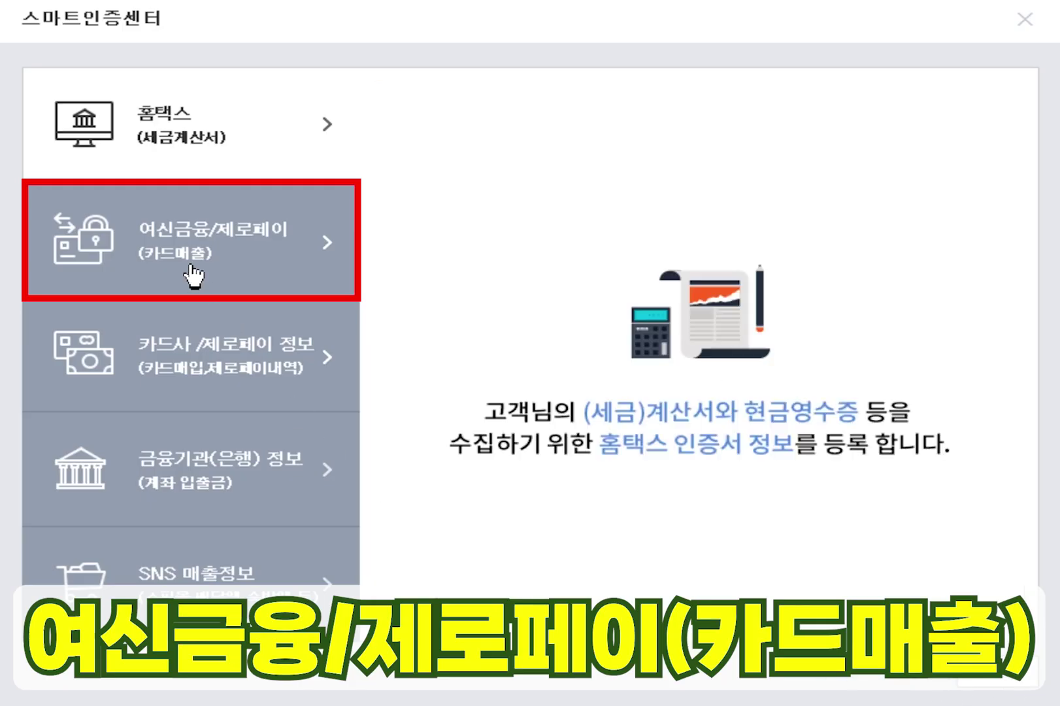
{"action": "left_click", "coordinate": [190, 259]}
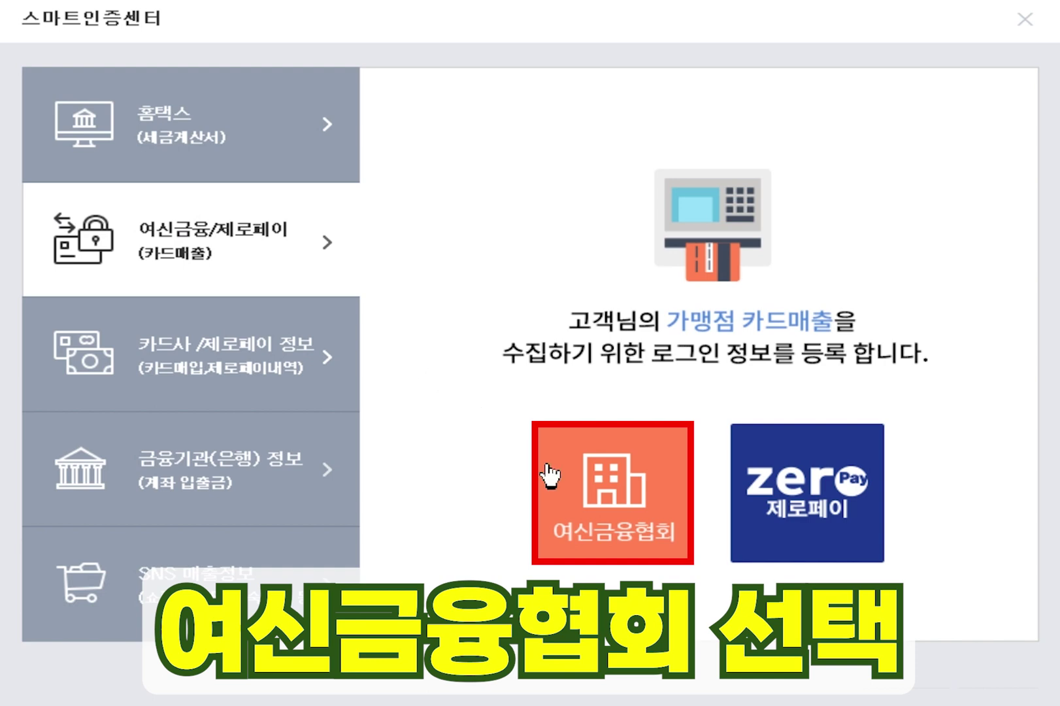
{"action": "left_click", "coordinate": [598, 516]}
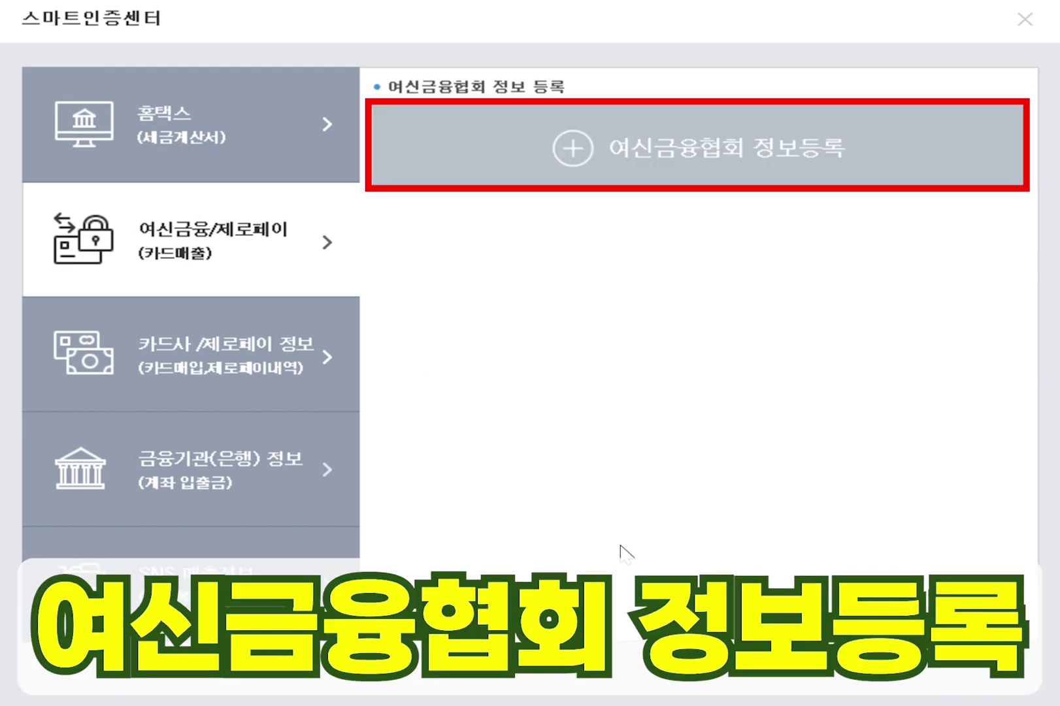
{"action": "left_click", "coordinate": [657, 186]}
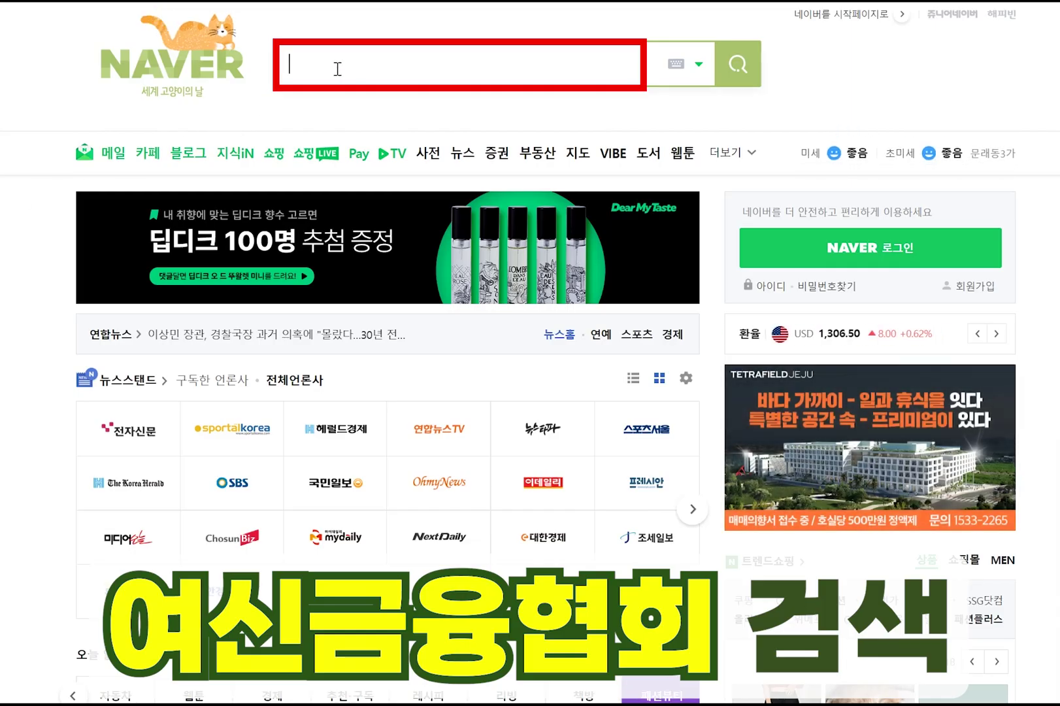
- Search Naver for 여신금융협회 and open the cardsales.or.kr member login page
{"action": "type", "text": "여신"}
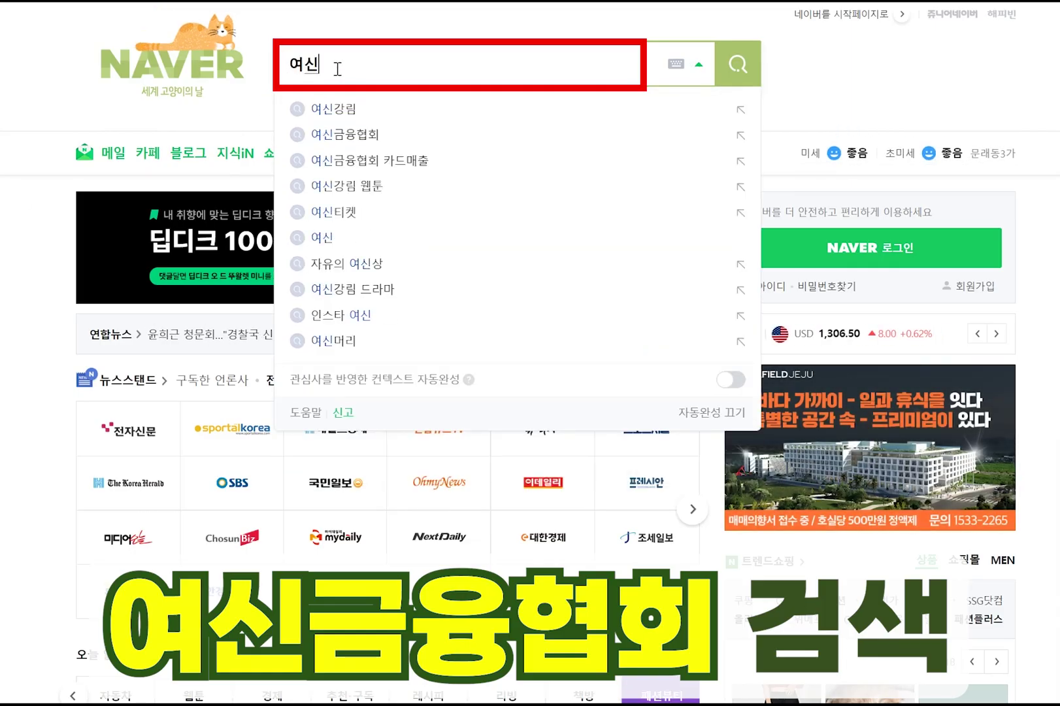
{"action": "type", "text": "금융협회"}
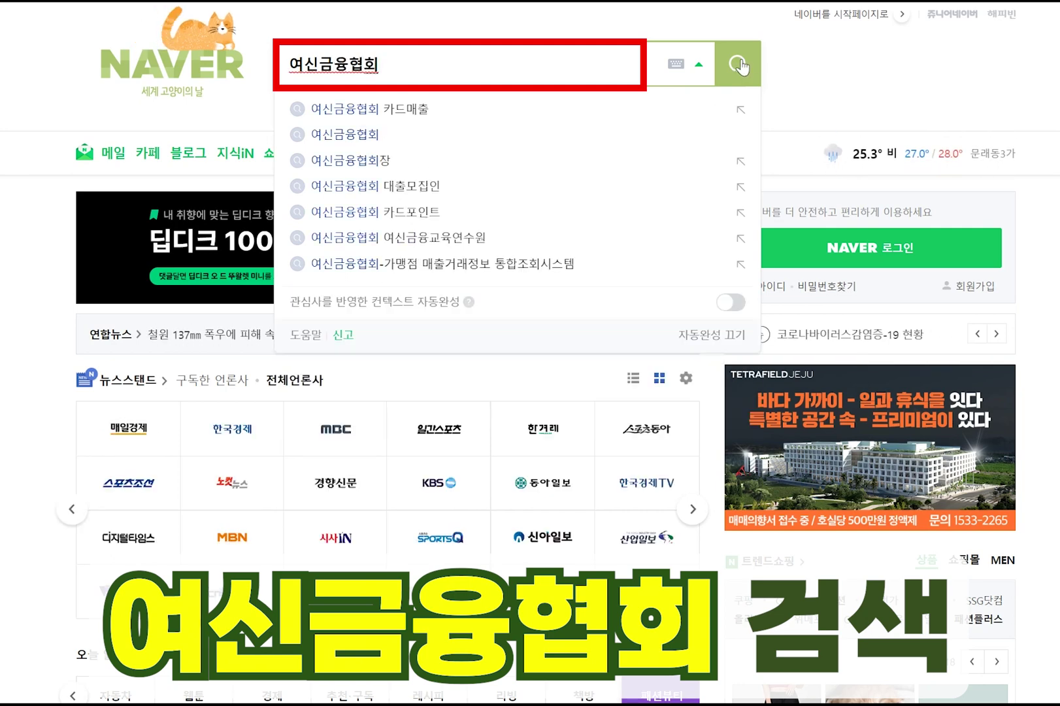
{"action": "left_click", "coordinate": [738, 66]}
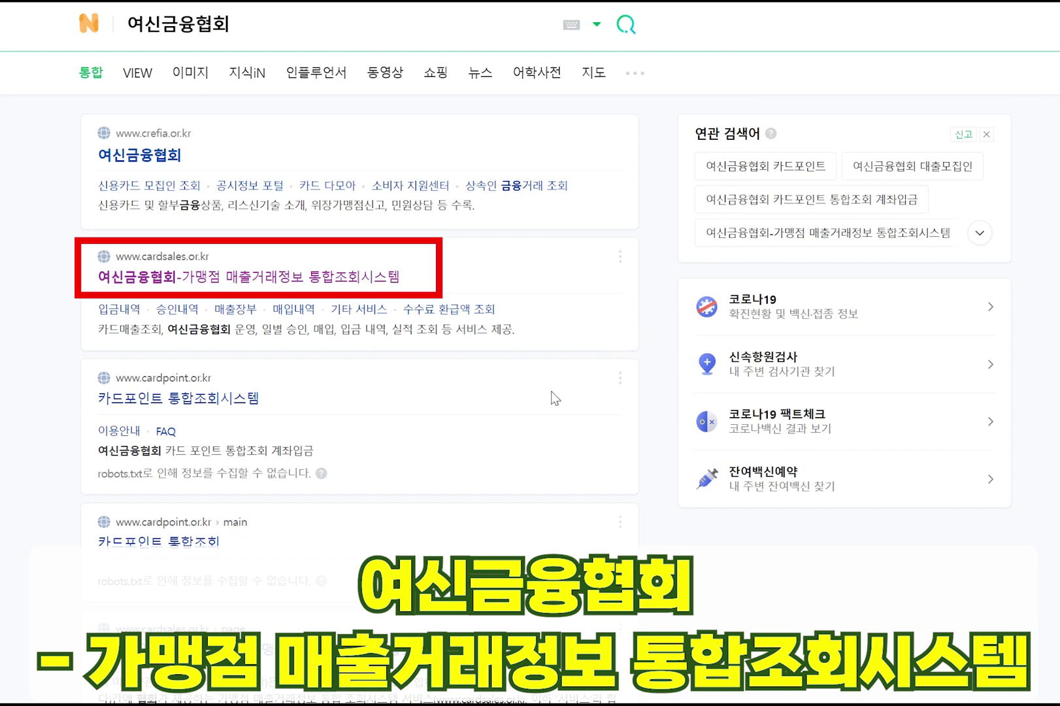
{"action": "left_click", "coordinate": [315, 283]}
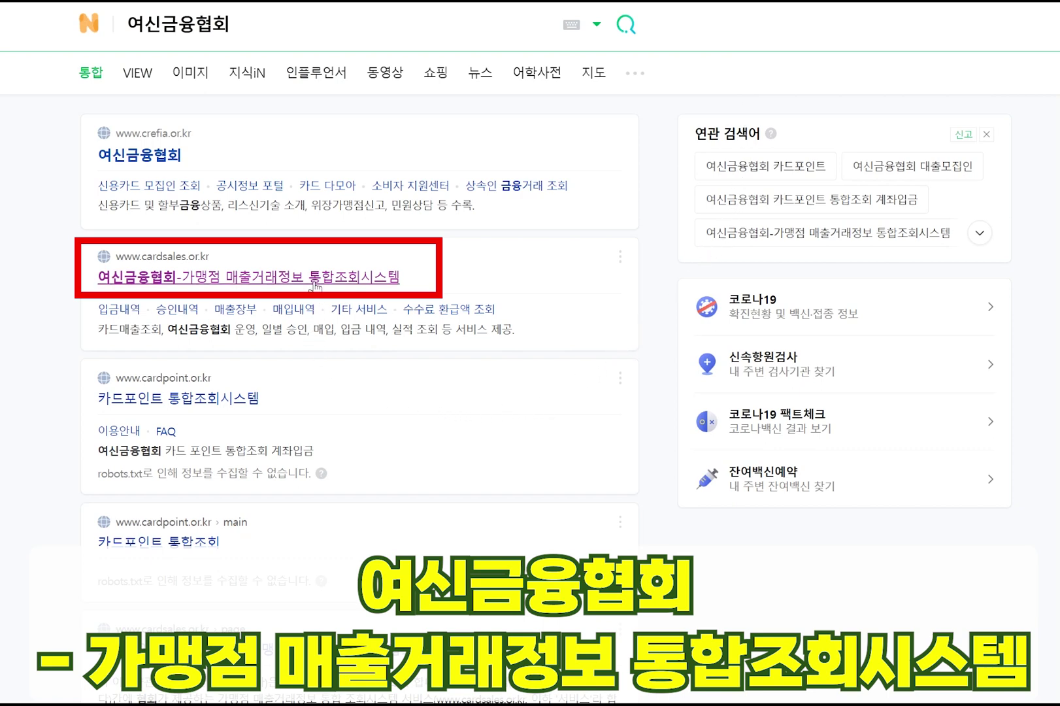
{"action": "left_click", "coordinate": [895, 14]}
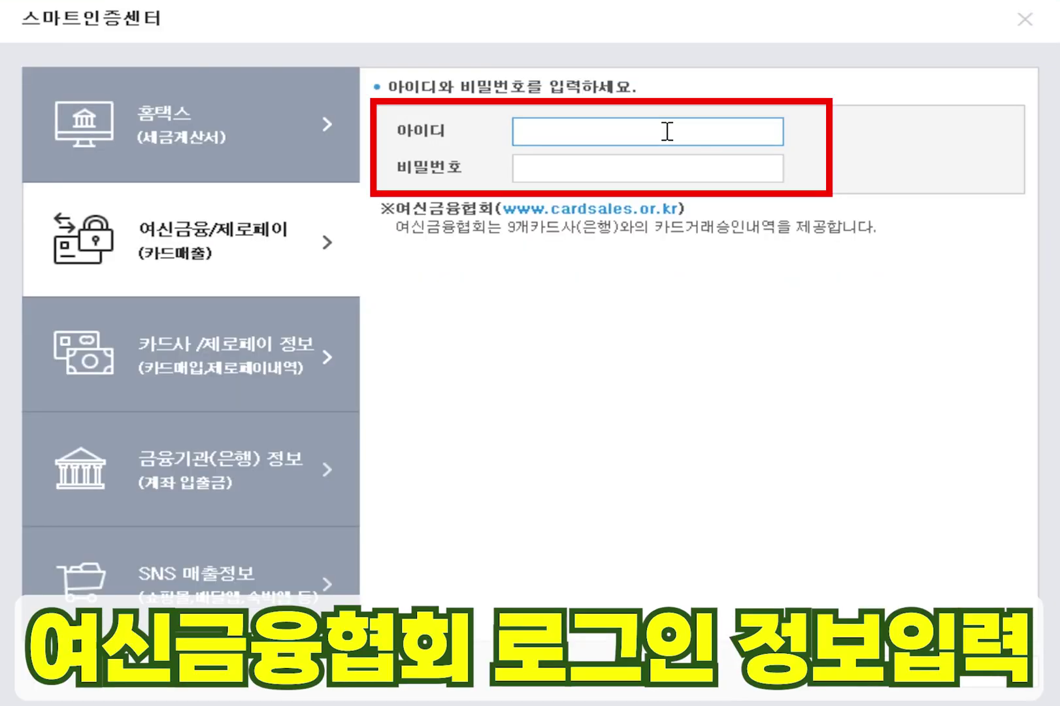
- Enter and verify the 여신금융협회 login ID and password, then continue registering card-sales logins
{"action": "type", "text": "kung1"}
{"action": "left_click", "coordinate": [684, 167]}
{"action": "type", "text": "******"}
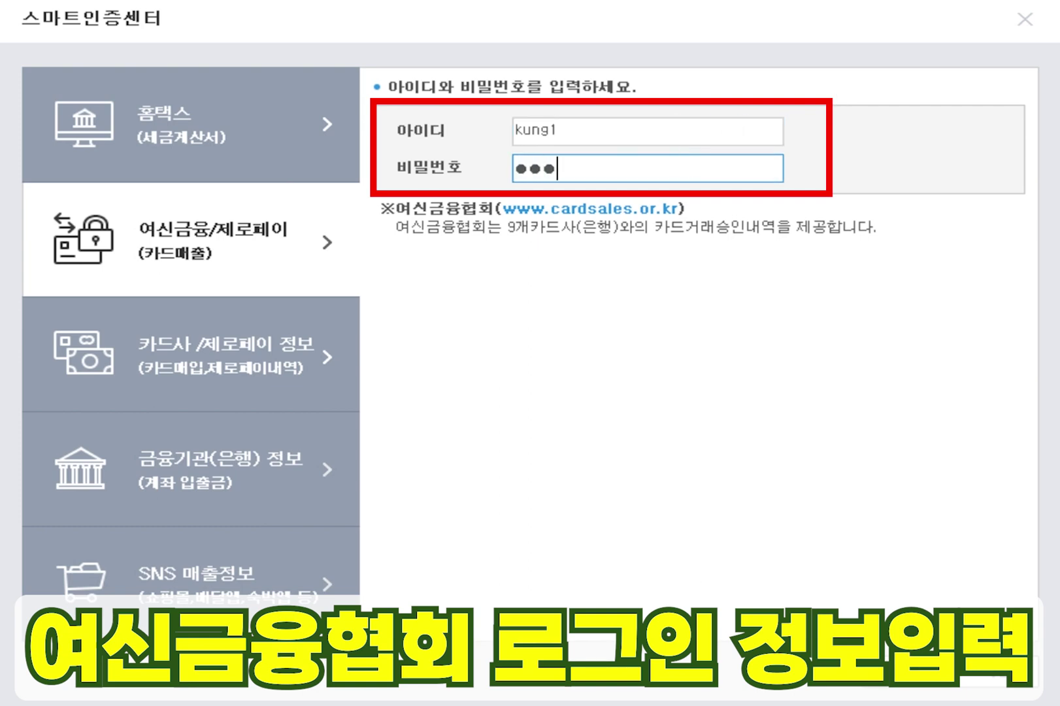
{"action": "type", "text": "**"}
{"action": "left_click", "coordinate": [1033, 682]}
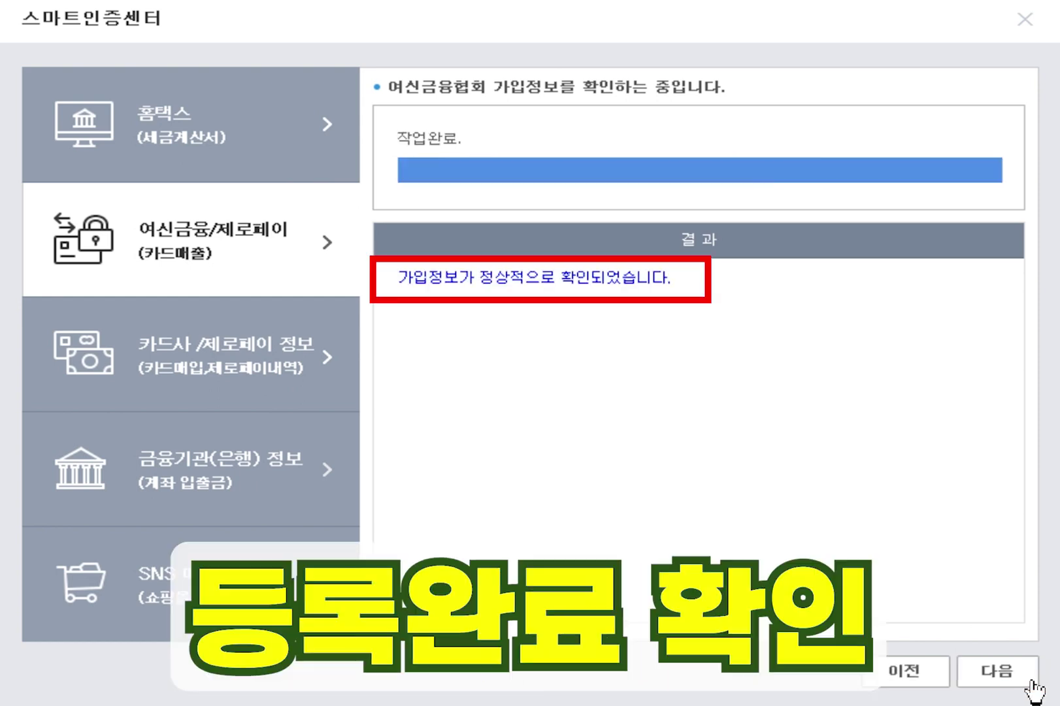
{"action": "left_click", "coordinate": [1032, 683]}
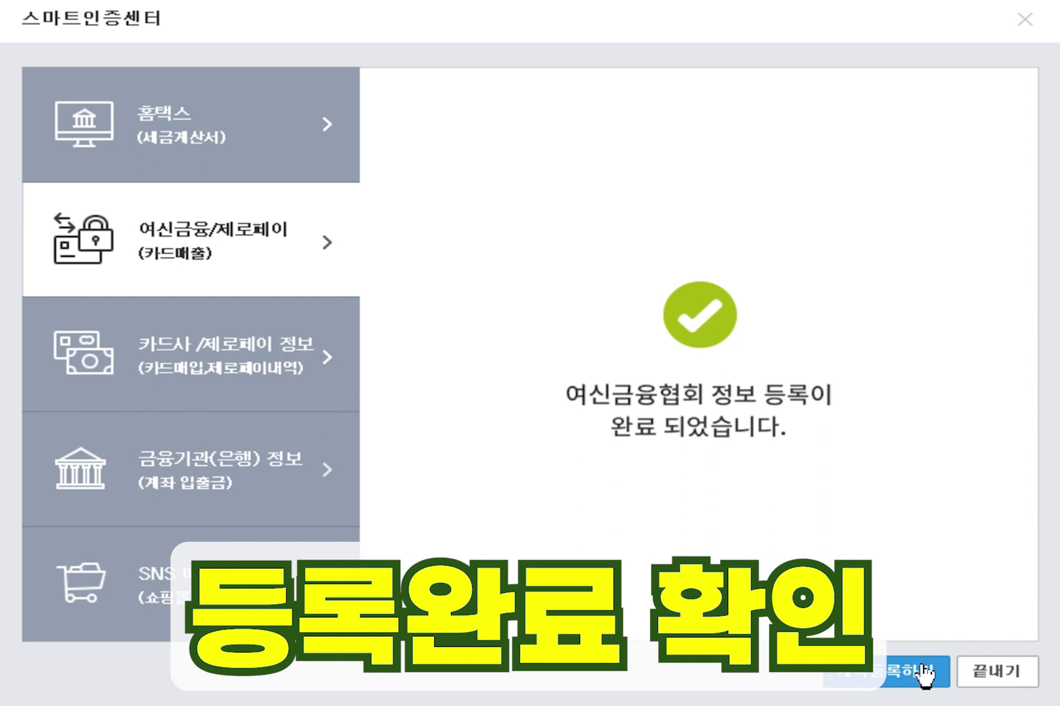
{"action": "left_click", "coordinate": [883, 673]}
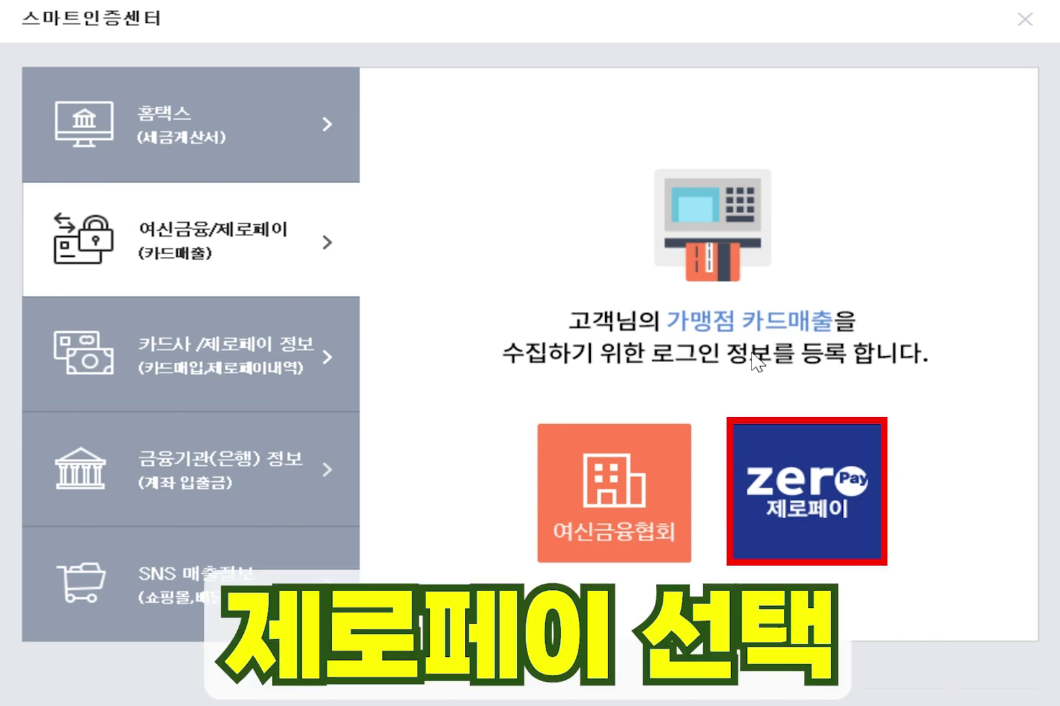
- Select the 제로페이 tile, open its merchant login form, and begin entering the login ID
{"action": "left_click", "coordinate": [820, 483]}
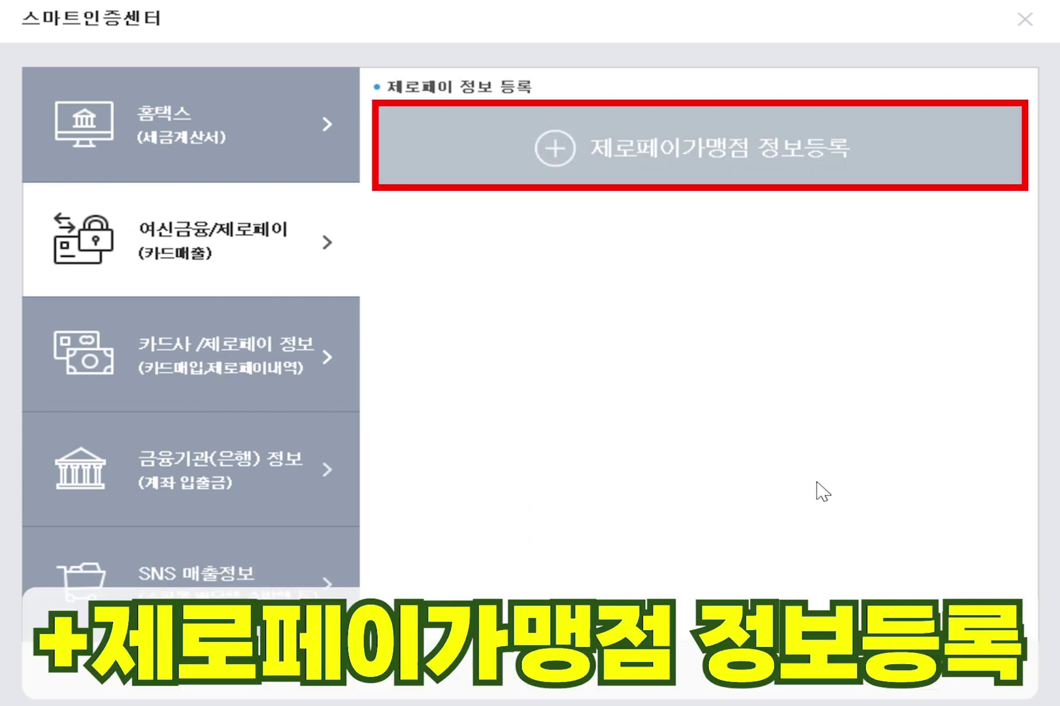
{"action": "left_click", "coordinate": [656, 172]}
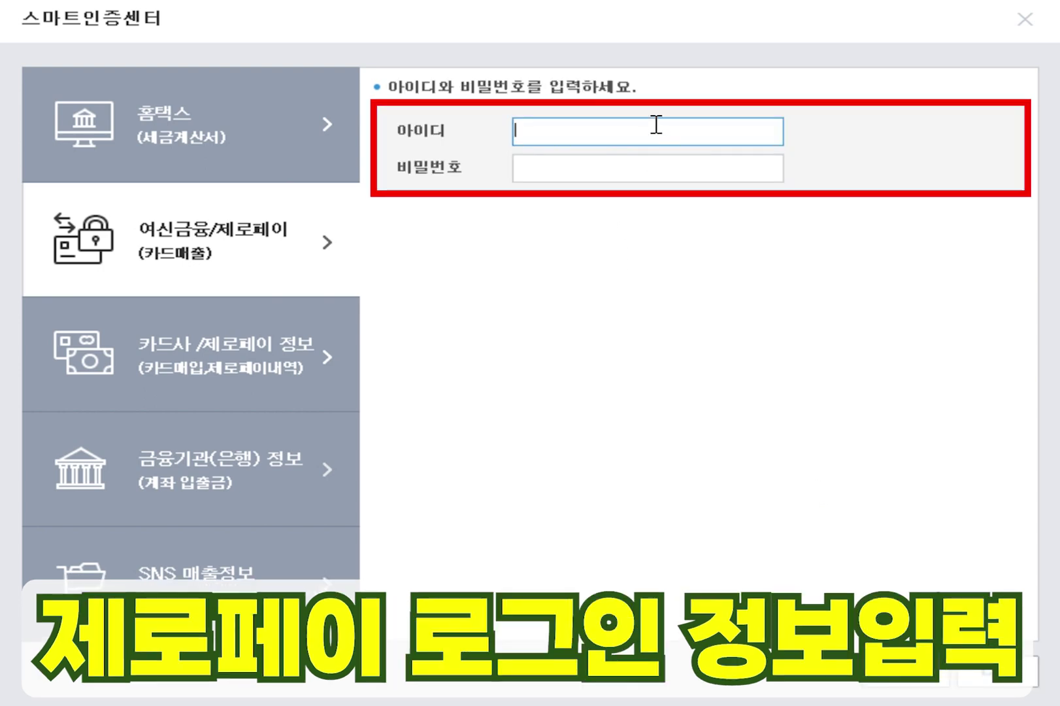
{"action": "type", "text": "ad"}
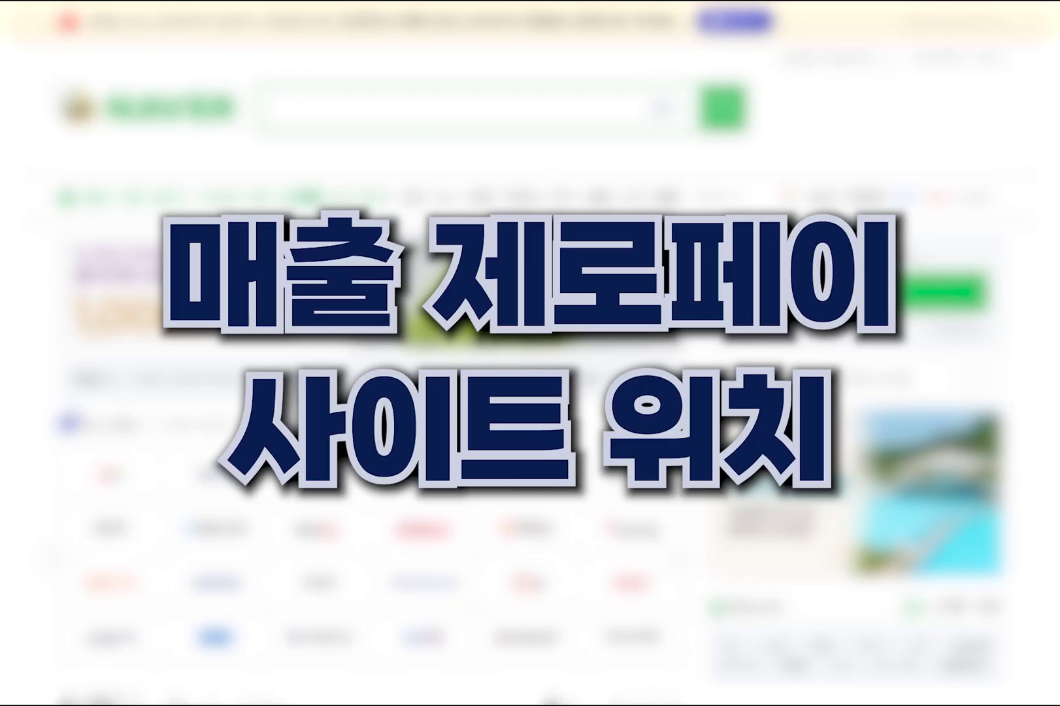
{"action": "type", "text": "제로페이"}
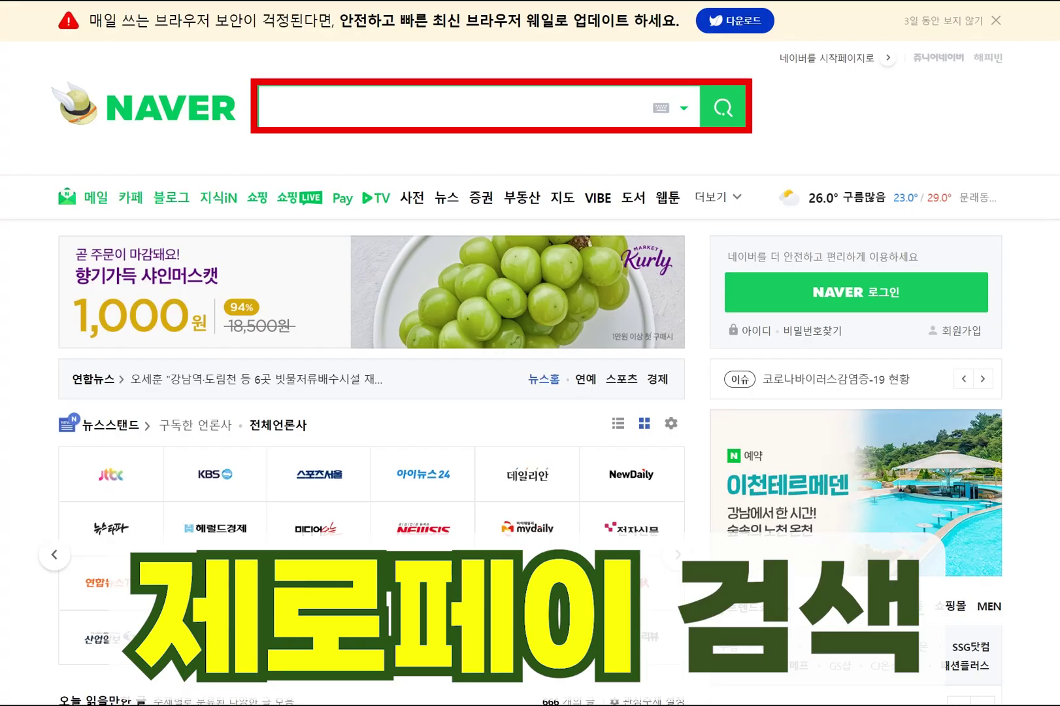
{"action": "type", "text": "제로페"}
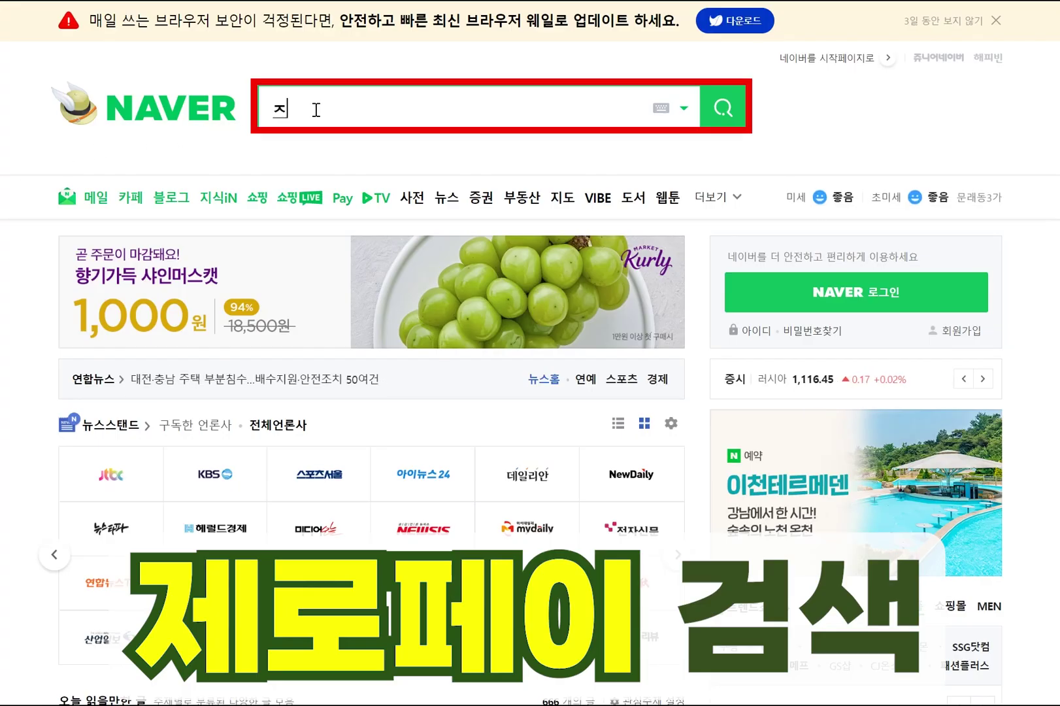
{"action": "type", "text": "이"}
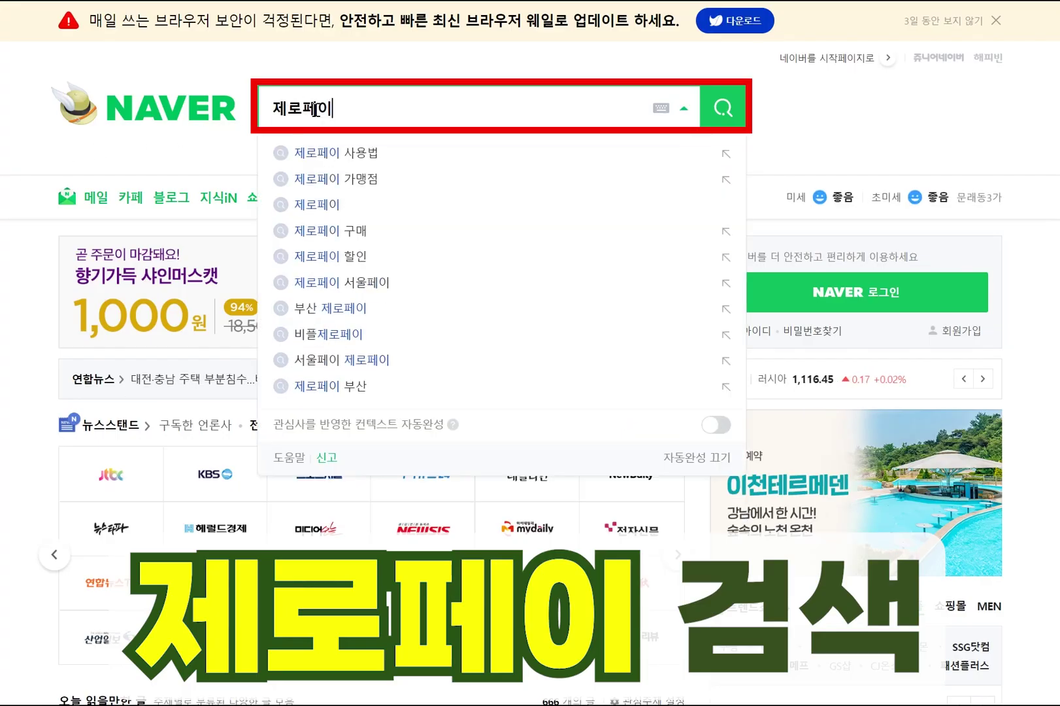
{"action": "key", "text": "Return"}
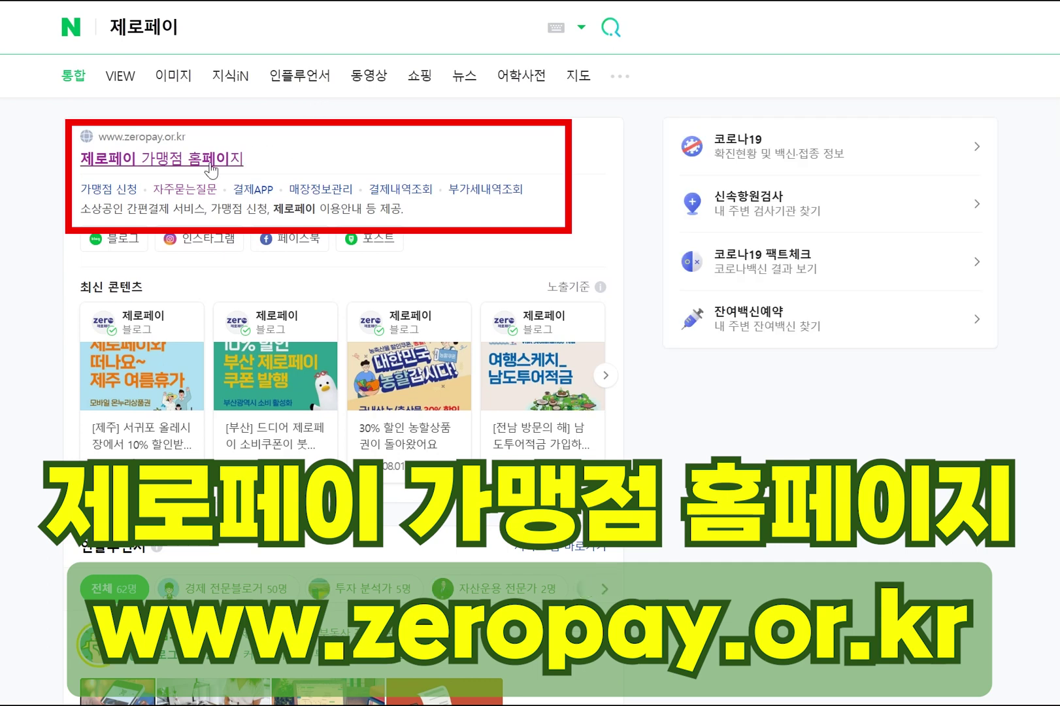
{"action": "left_click", "coordinate": [210, 162]}
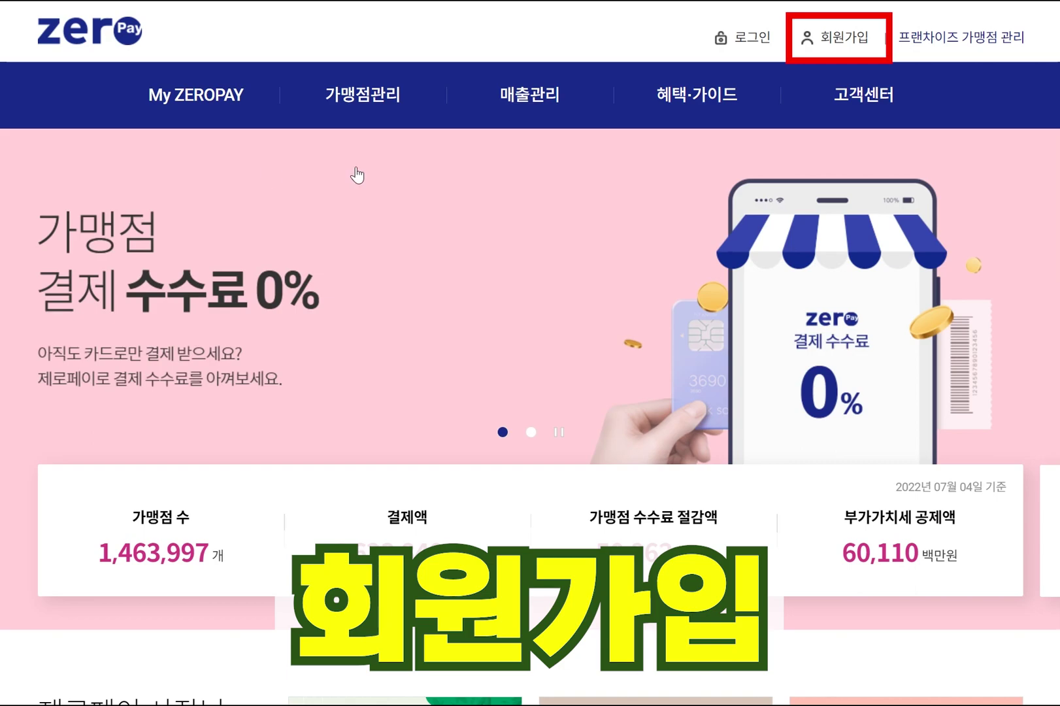
{"action": "type", "text": "mi"}
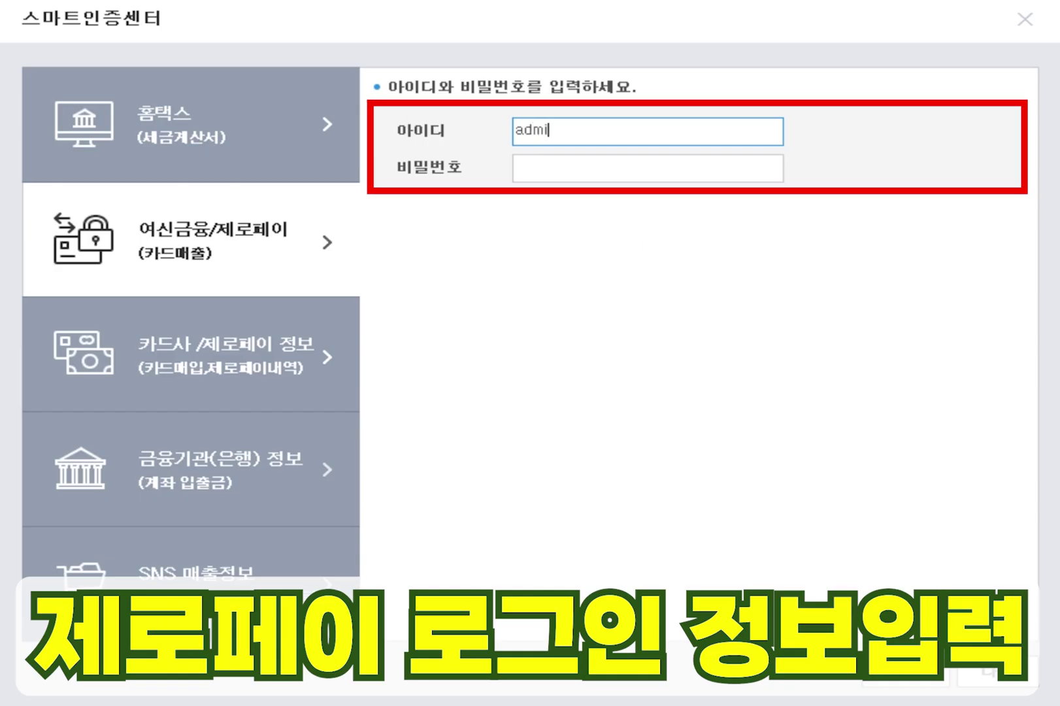
{"action": "type", "text": "n01"}
- Enter the 제로페이 password, verify the login, and complete the 제로페이 registration
{"action": "left_click", "coordinate": [701, 169]}
{"action": "type", "text": "*********"}
{"action": "left_click", "coordinate": [1033, 681]}
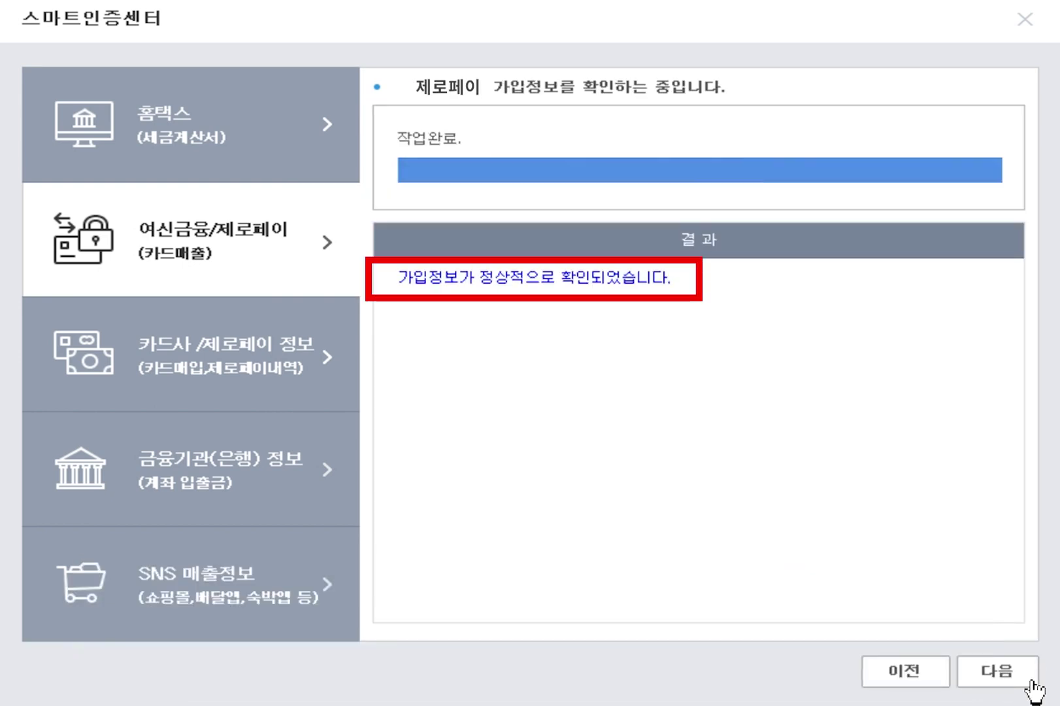
{"action": "left_click", "coordinate": [1033, 685]}
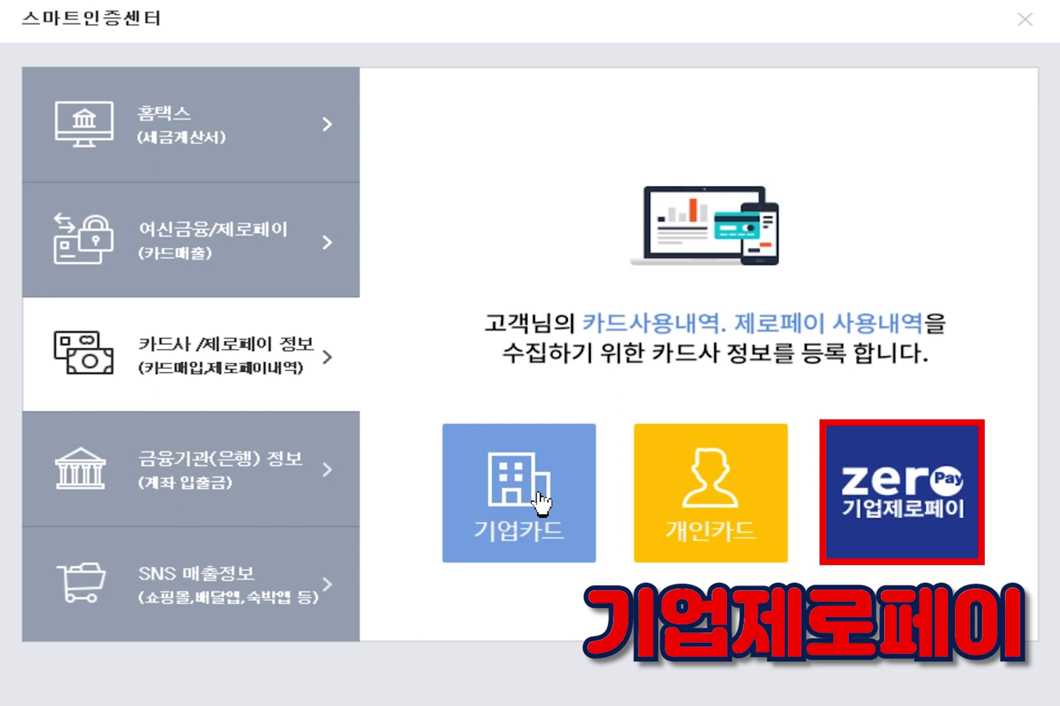
{"action": "left_click", "coordinate": [540, 498]}
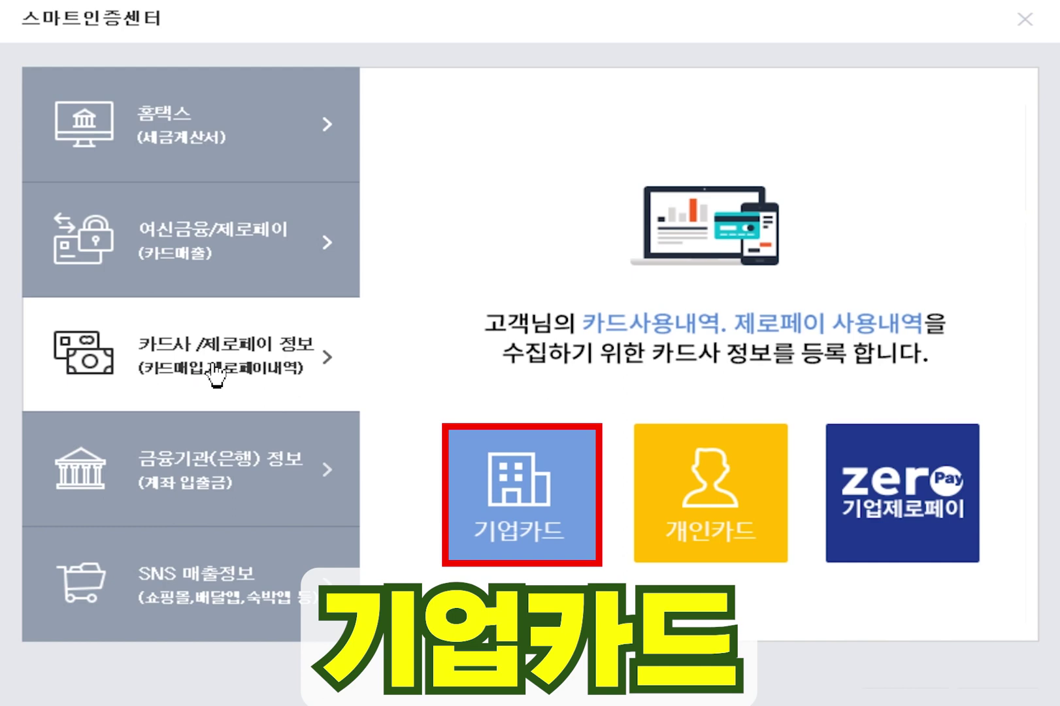
- Register 비씨카드 as the corporate card with 아이디 로그인, entering its login ID for verification
{"action": "left_click", "coordinate": [540, 498]}
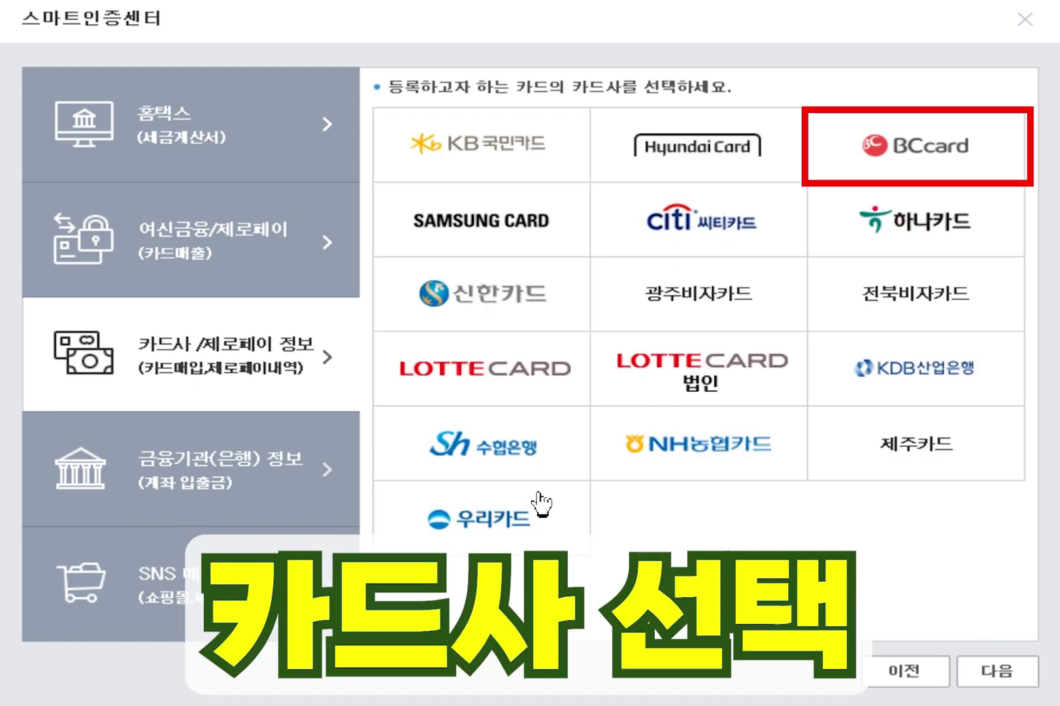
{"action": "left_click", "coordinate": [900, 154]}
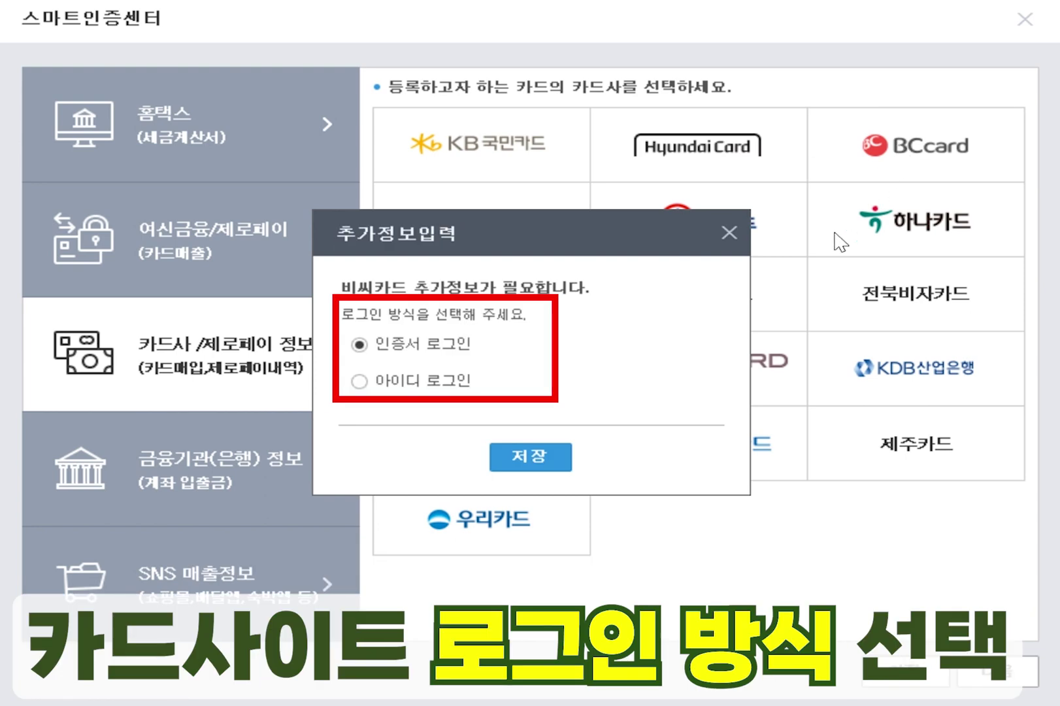
{"action": "left_click", "coordinate": [359, 381]}
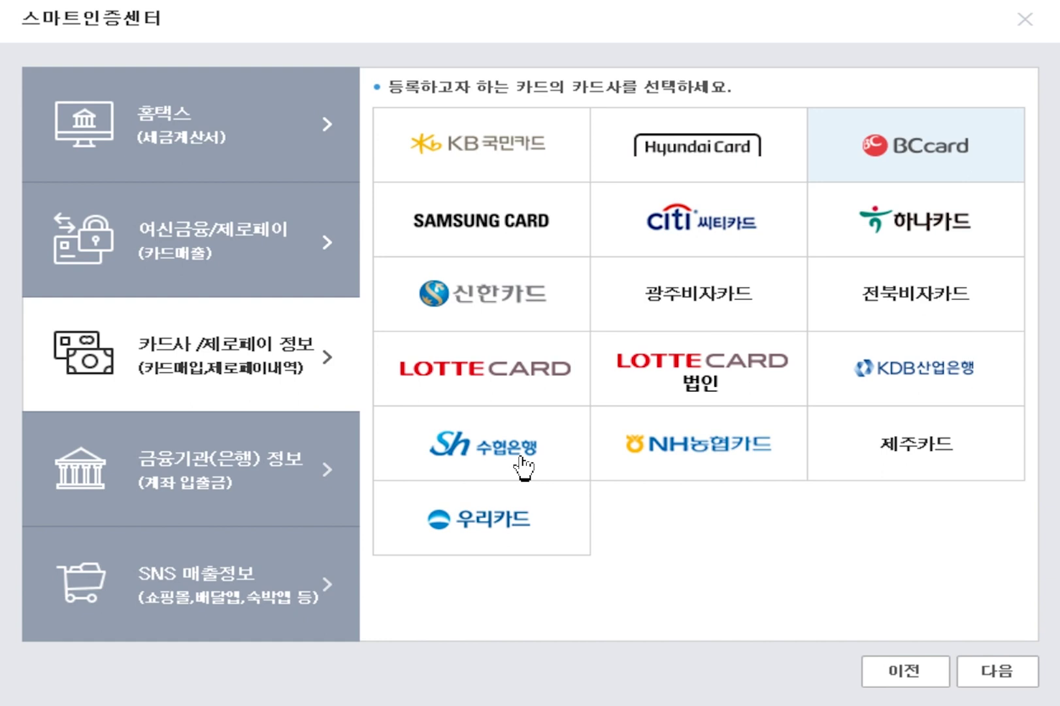
{"action": "left_click", "coordinate": [1006, 677]}
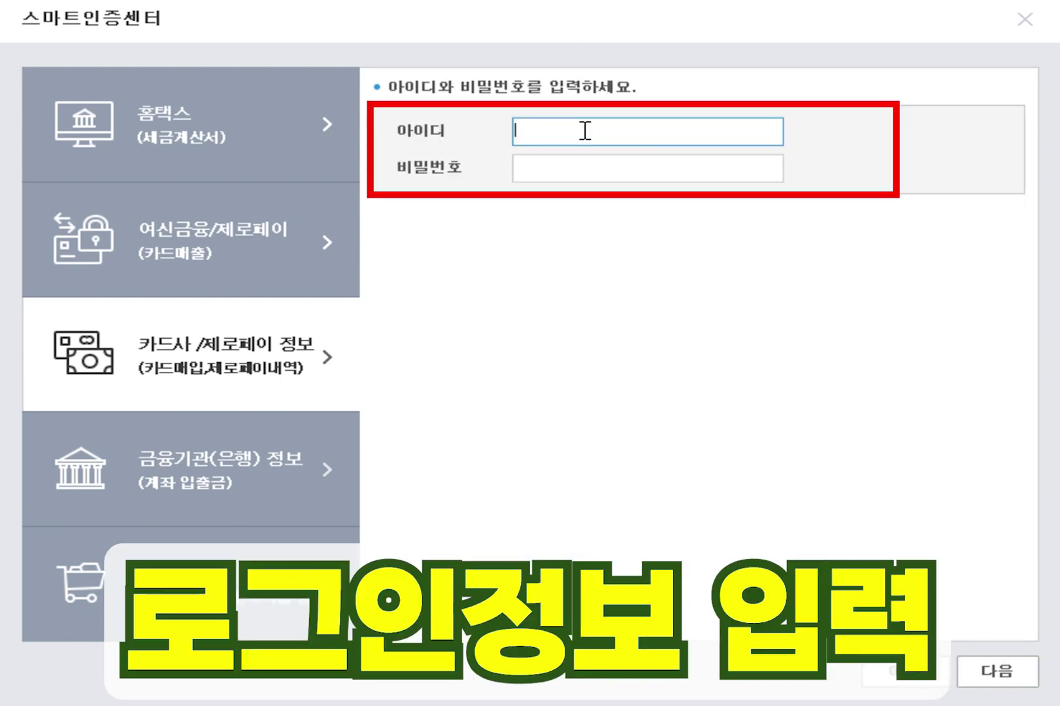
{"action": "type", "text": "admin"}
{"action": "left_click", "coordinate": [1008, 670]}
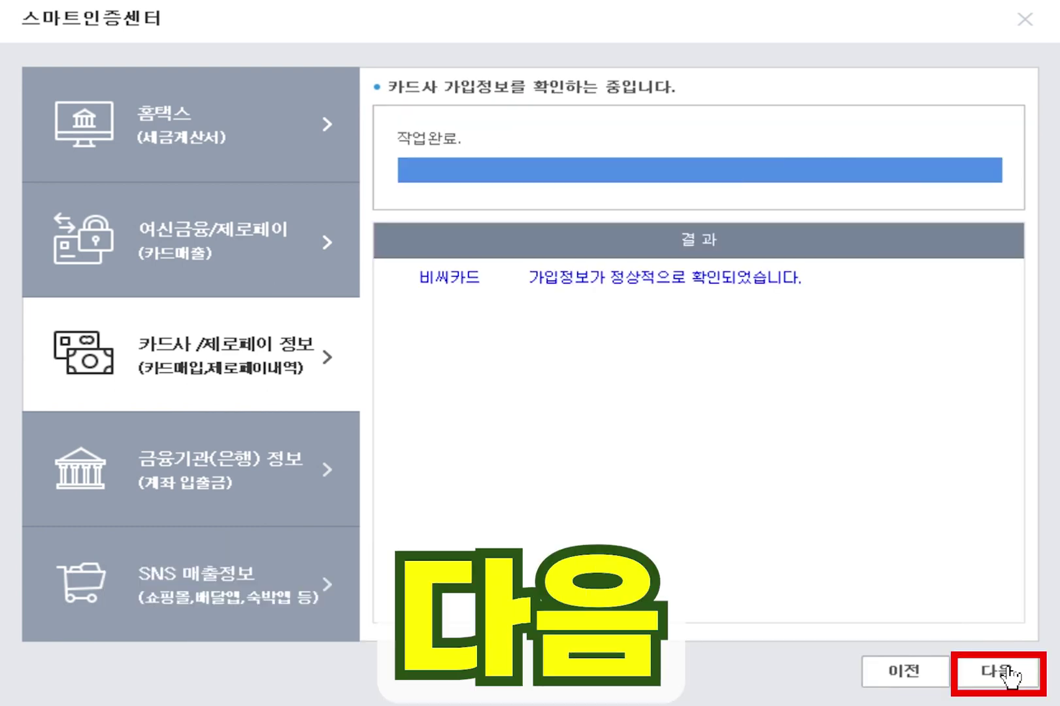
- Add a second 비씨 card, entering its card number and setting its type to 신용카드
{"action": "left_click", "coordinate": [1008, 670]}
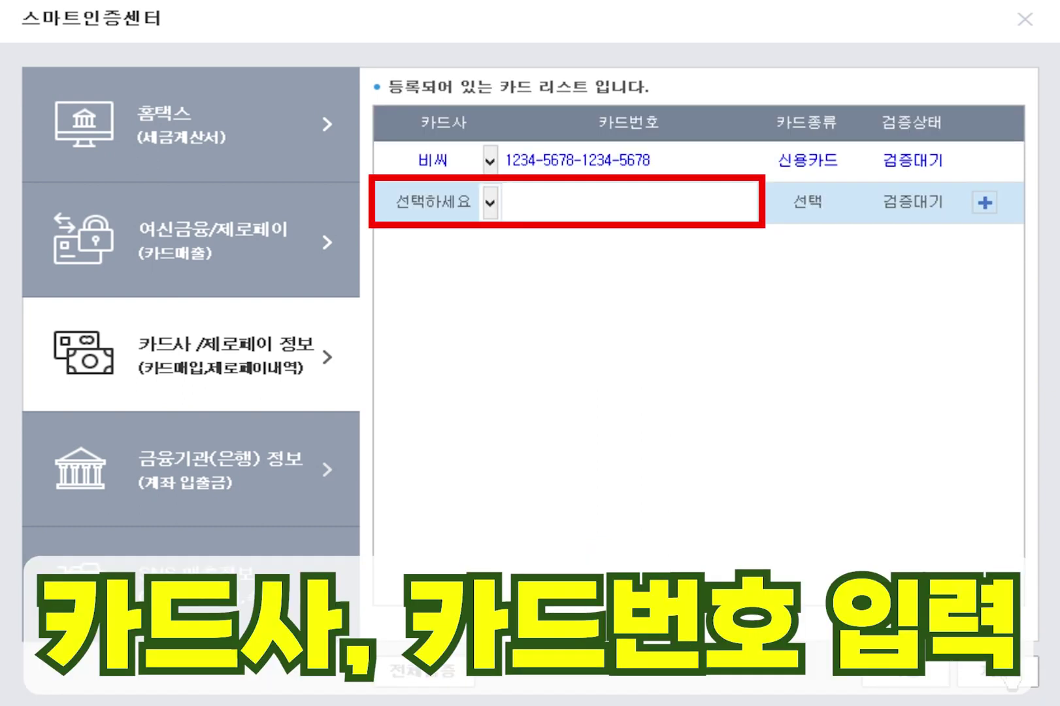
{"action": "left_click", "coordinate": [489, 203]}
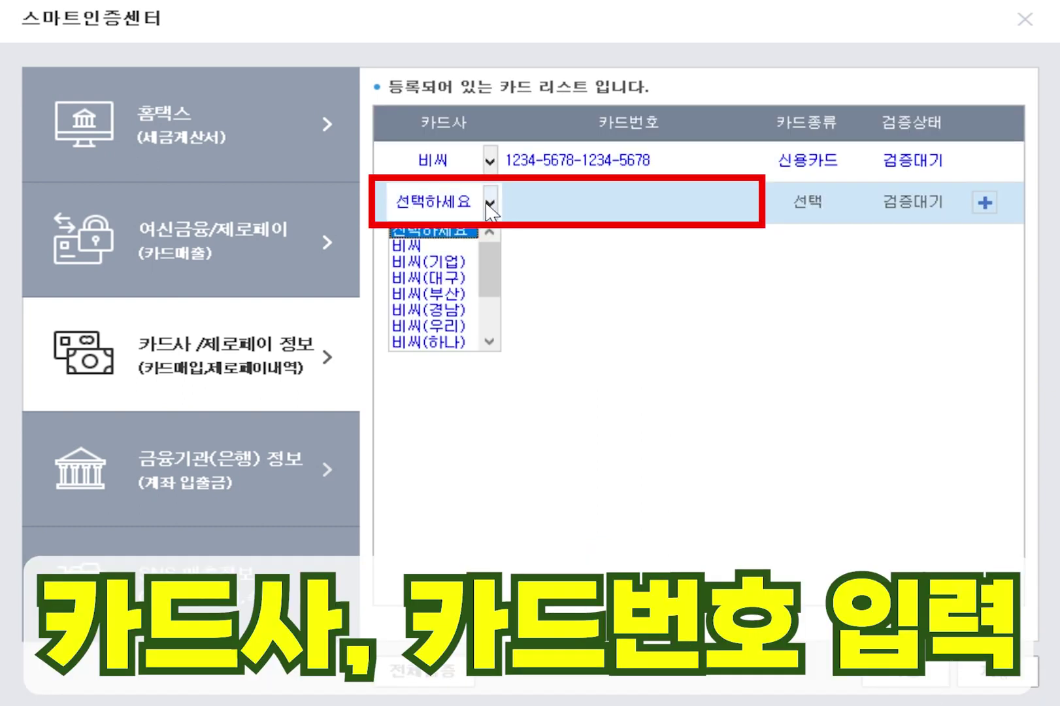
{"action": "left_click", "coordinate": [450, 240]}
{"action": "left_click", "coordinate": [540, 201]}
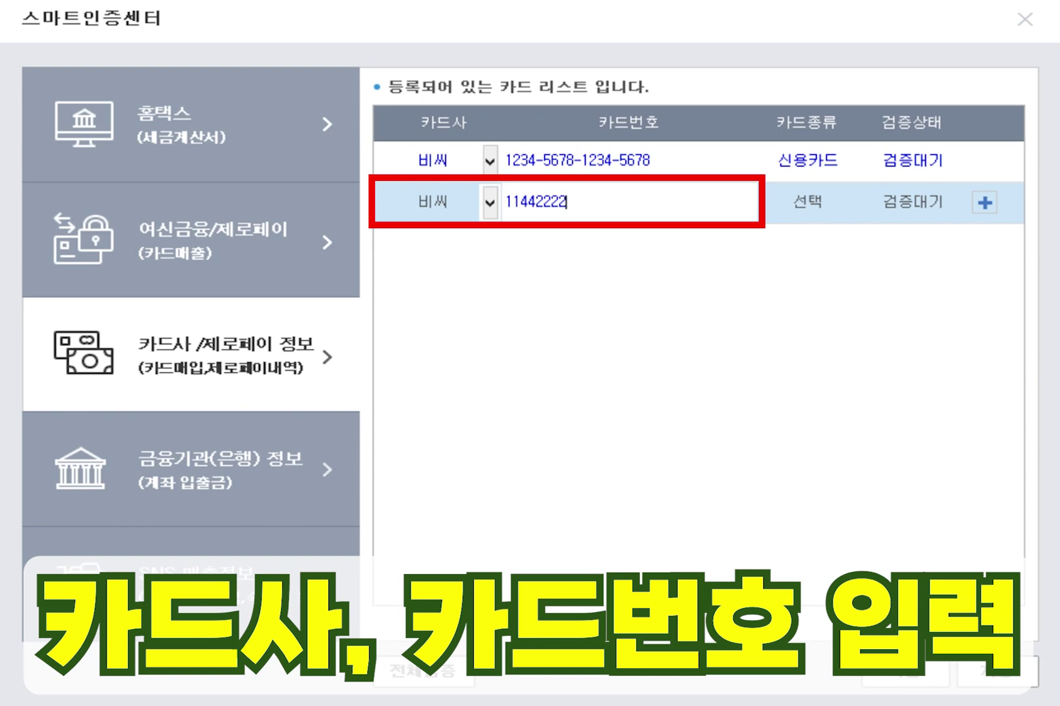
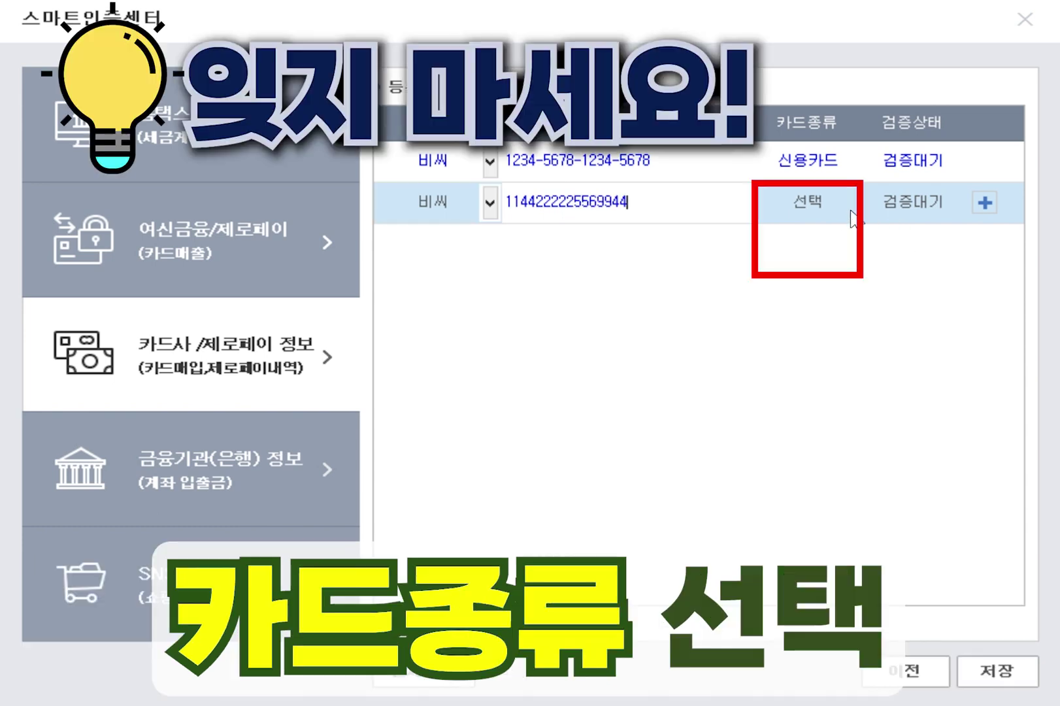
{"action": "left_click", "coordinate": [841, 211]}
{"action": "left_click", "coordinate": [844, 206]}
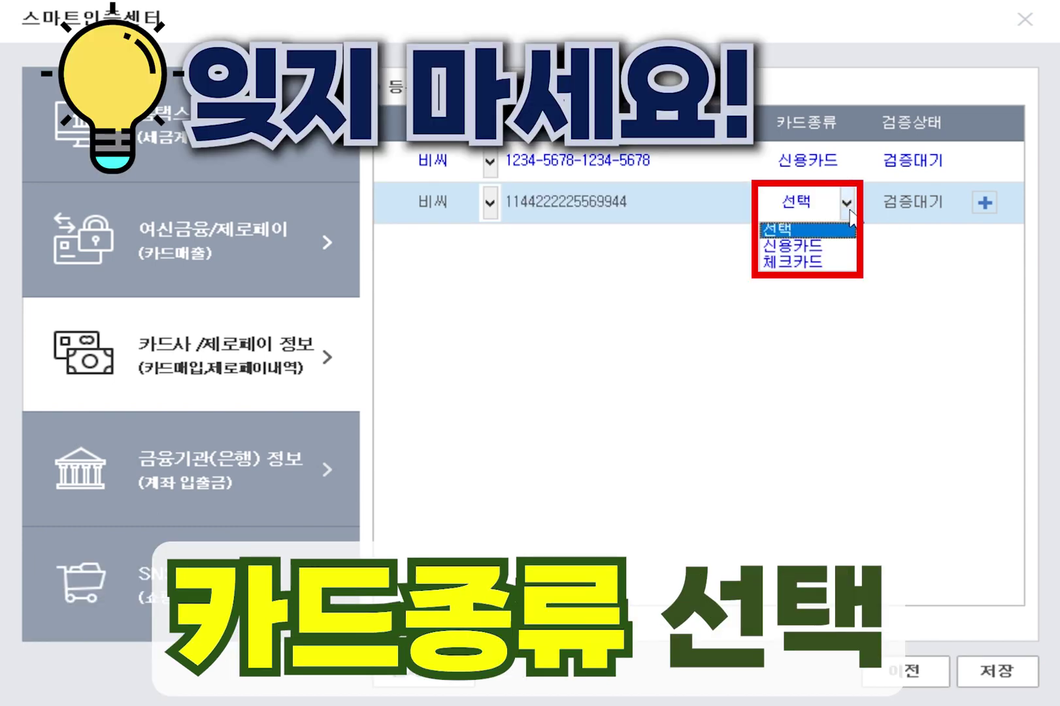
{"action": "left_click", "coordinate": [825, 247]}
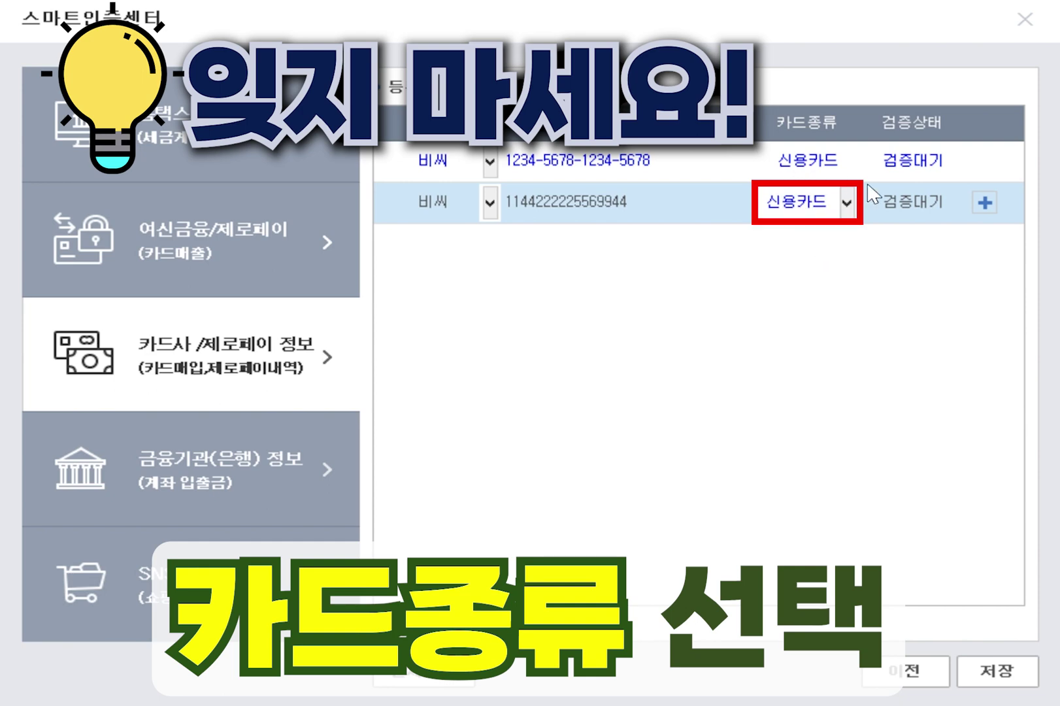
- Verify all registered cards with 전체검증, save them, and pass the completion screen
{"action": "left_click", "coordinate": [408, 670]}
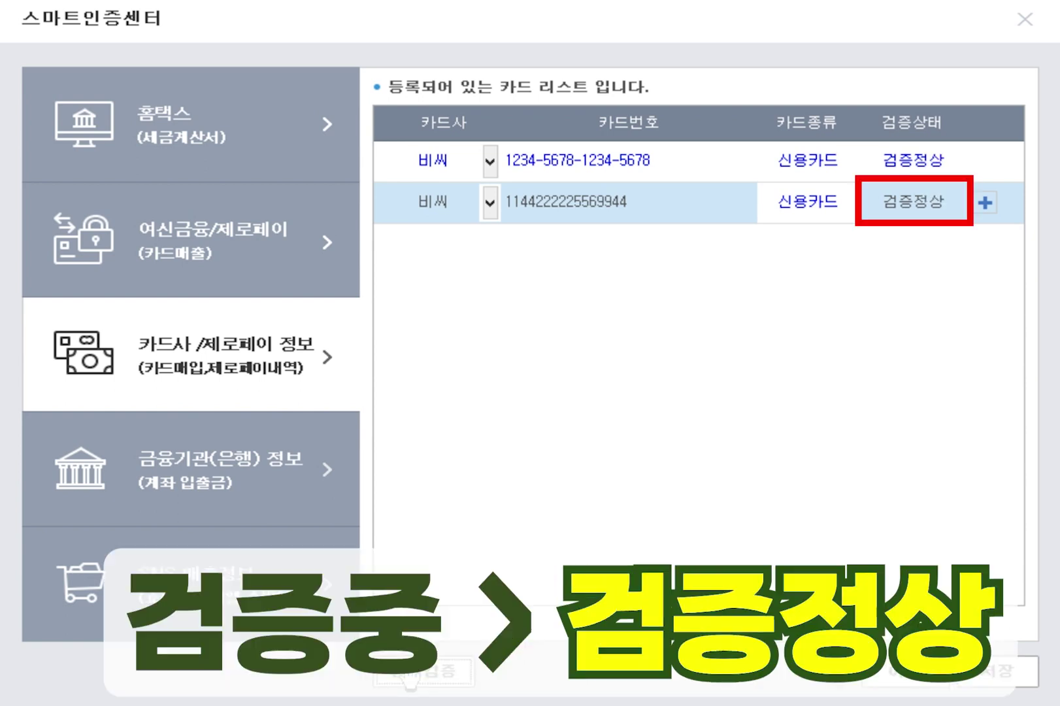
{"action": "left_click", "coordinate": [998, 679]}
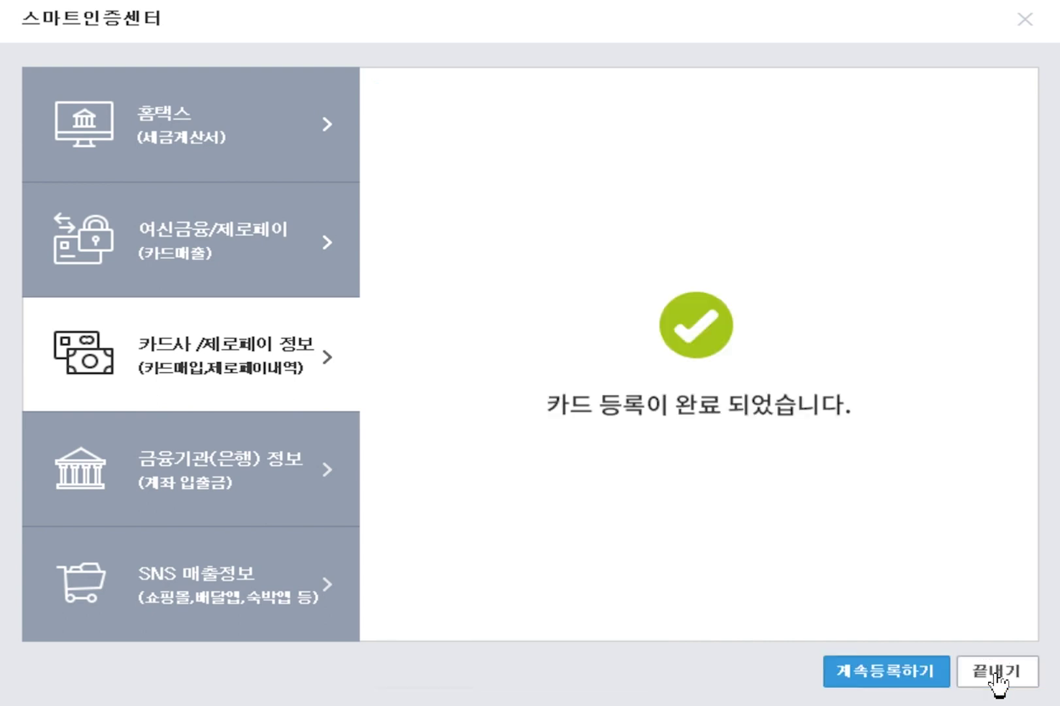
{"action": "left_click", "coordinate": [912, 679]}
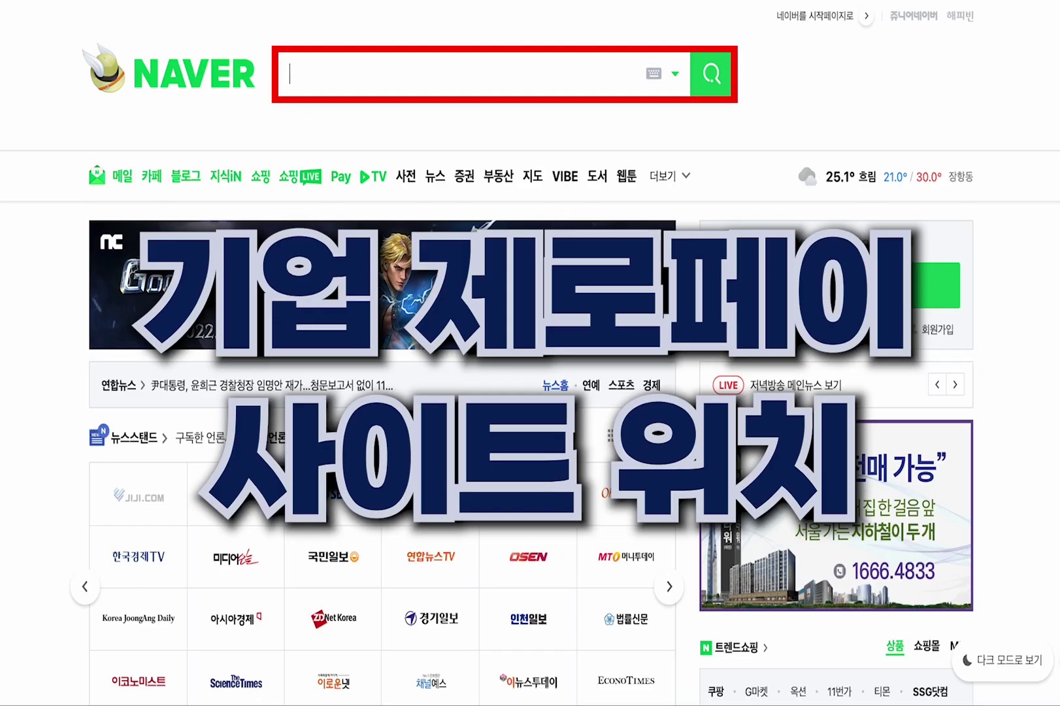
{"action": "type", "text": "깅업제로페이"}
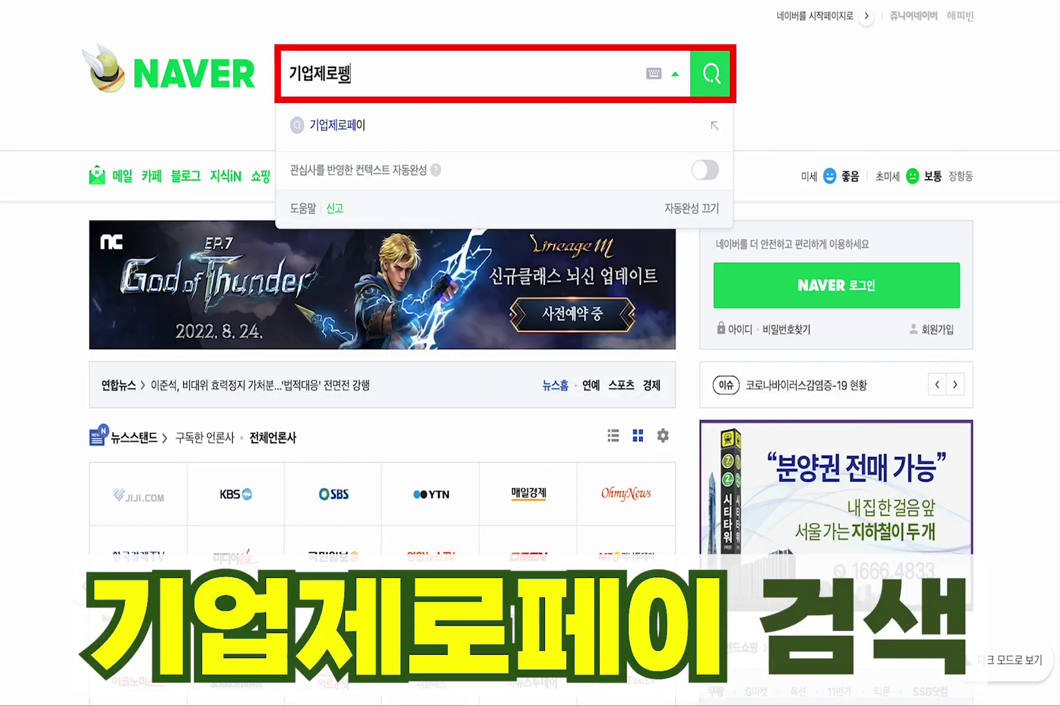
{"action": "type", "text": "이"}
{"action": "left_click", "coordinate": [711, 77]}
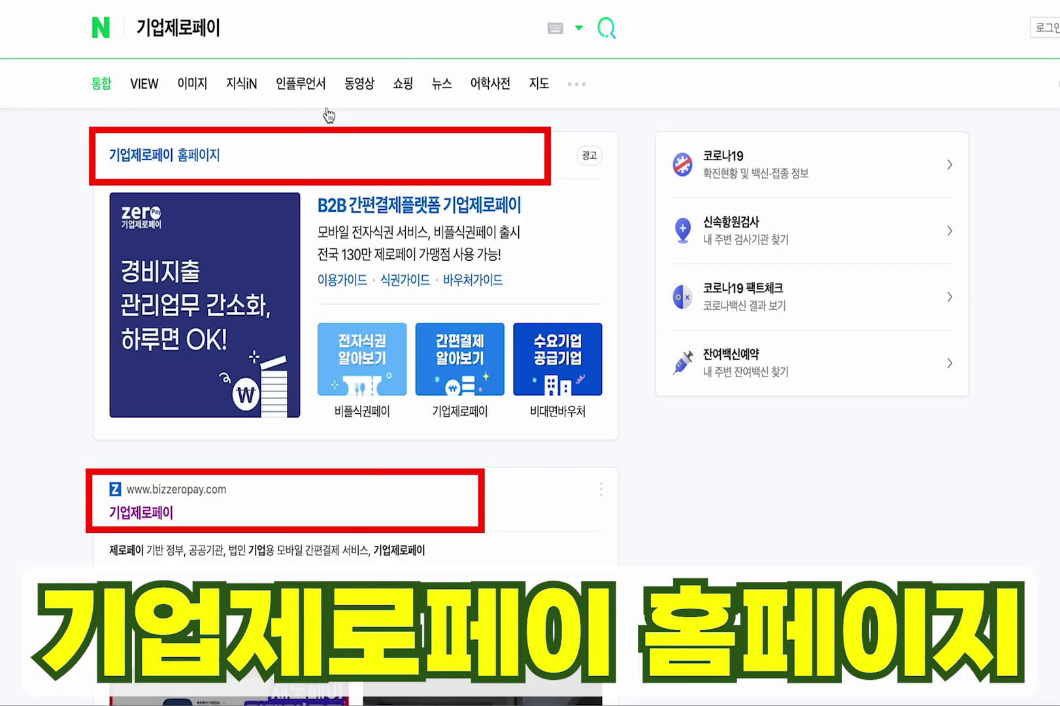
{"action": "left_click", "coordinate": [209, 162]}
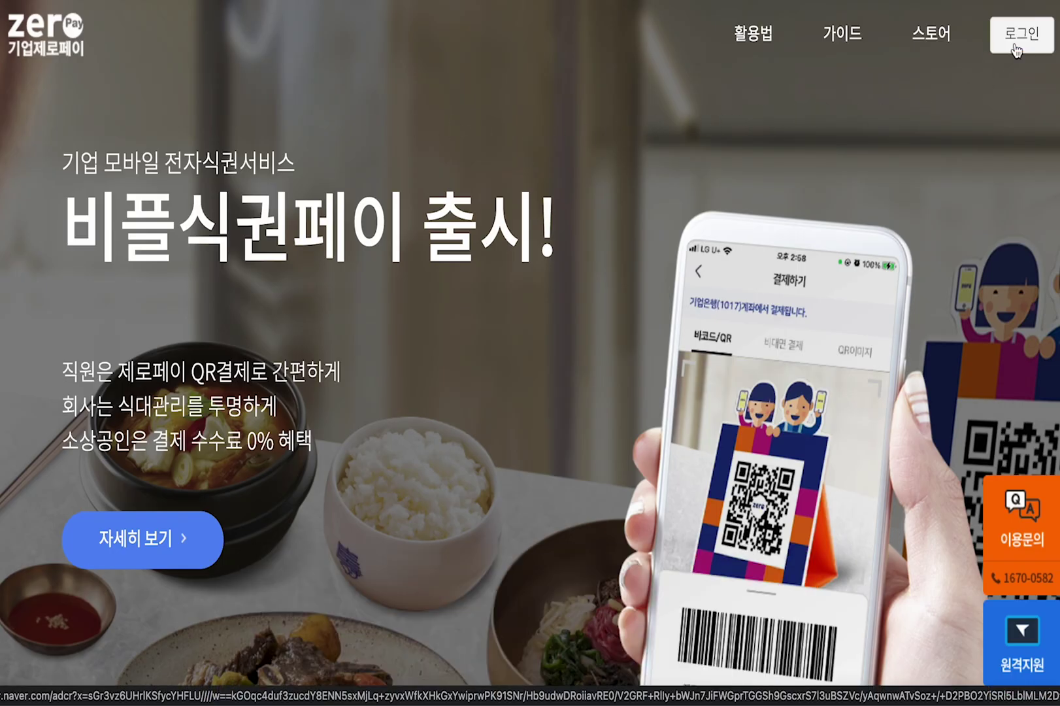
- Go to the login page from the 기업제로페이 homepage
{"action": "left_click", "coordinate": [1014, 47]}
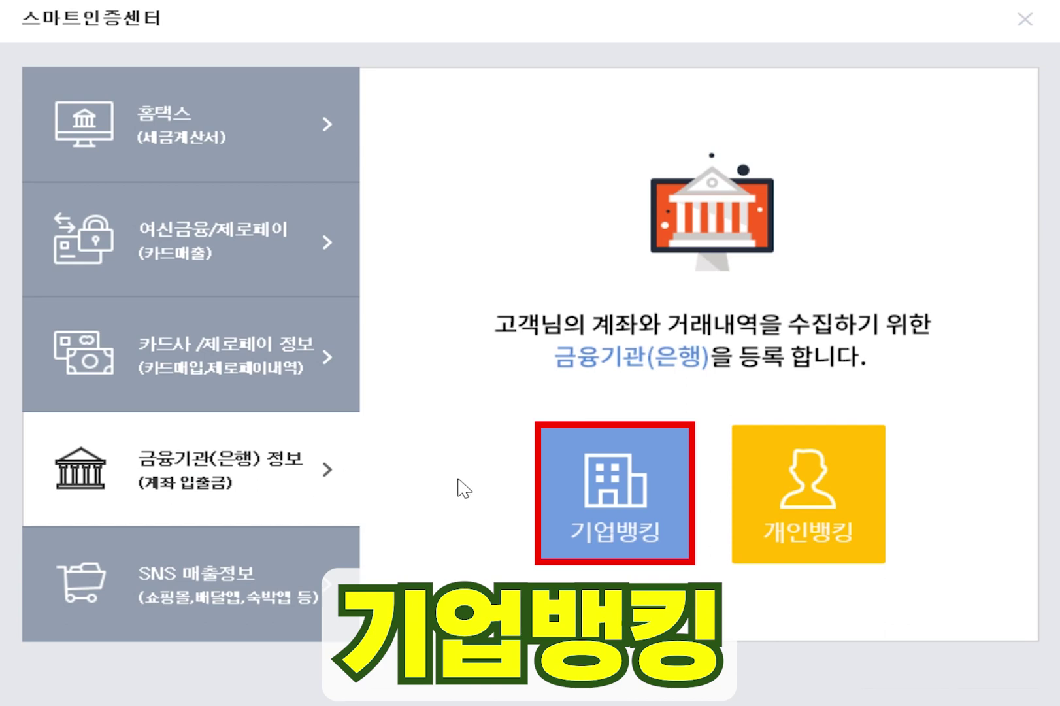
- Link KB국민은행 기업뱅킹 using the company certificate and its password, then save the 입출식예금 account
{"action": "left_click", "coordinate": [629, 520]}
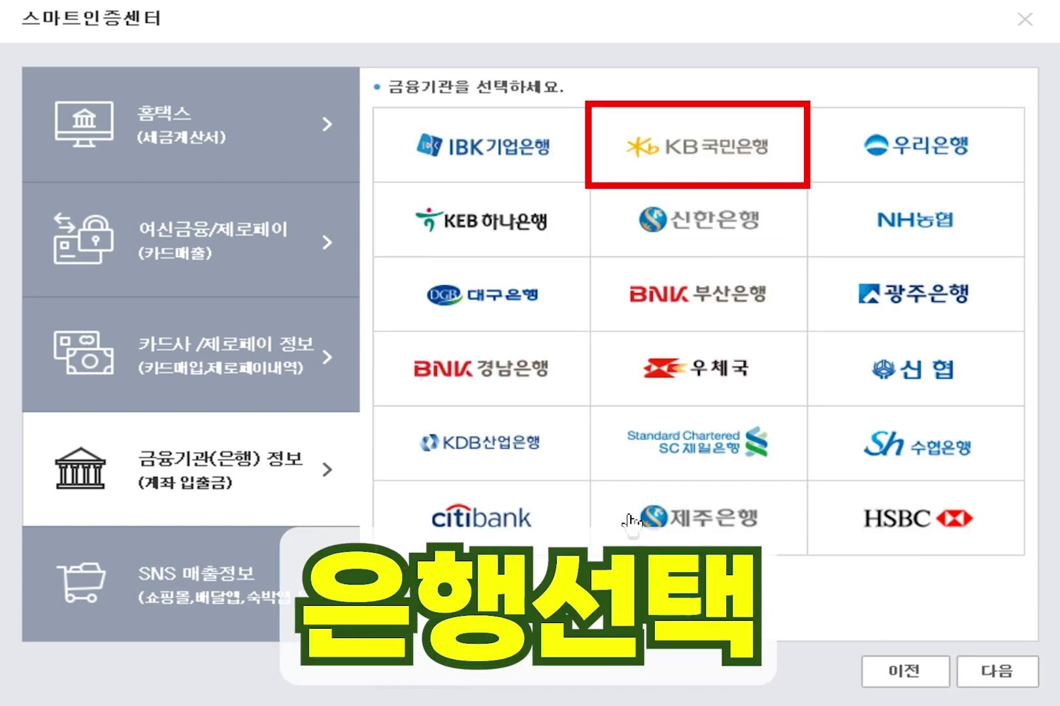
{"action": "left_click", "coordinate": [608, 167]}
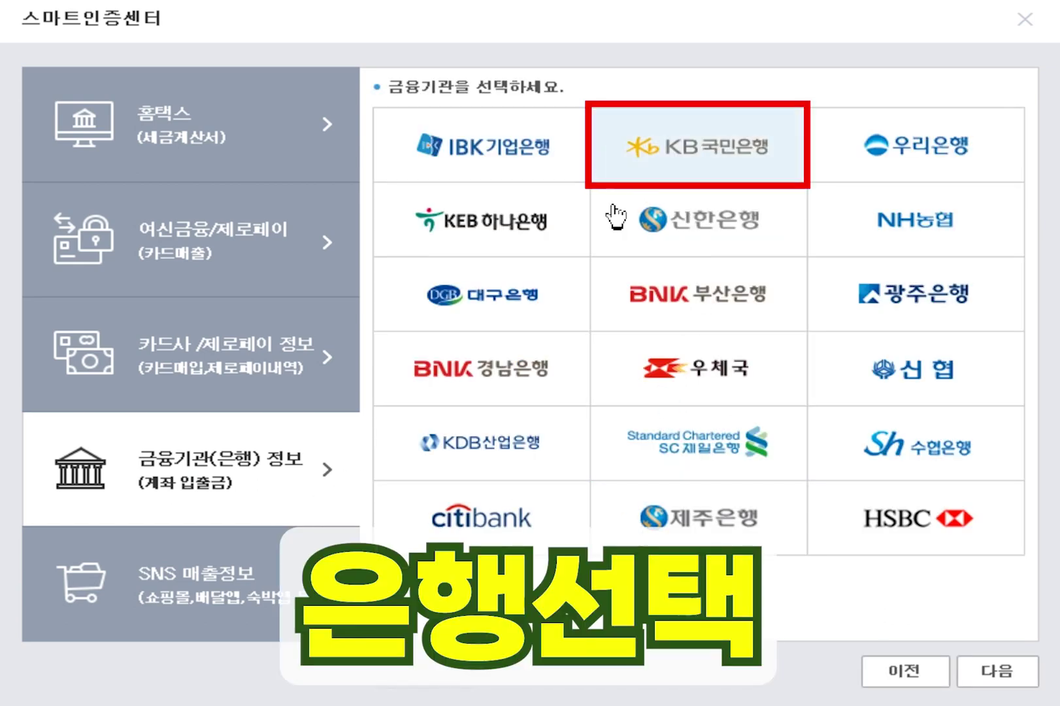
{"action": "left_click", "coordinate": [994, 680]}
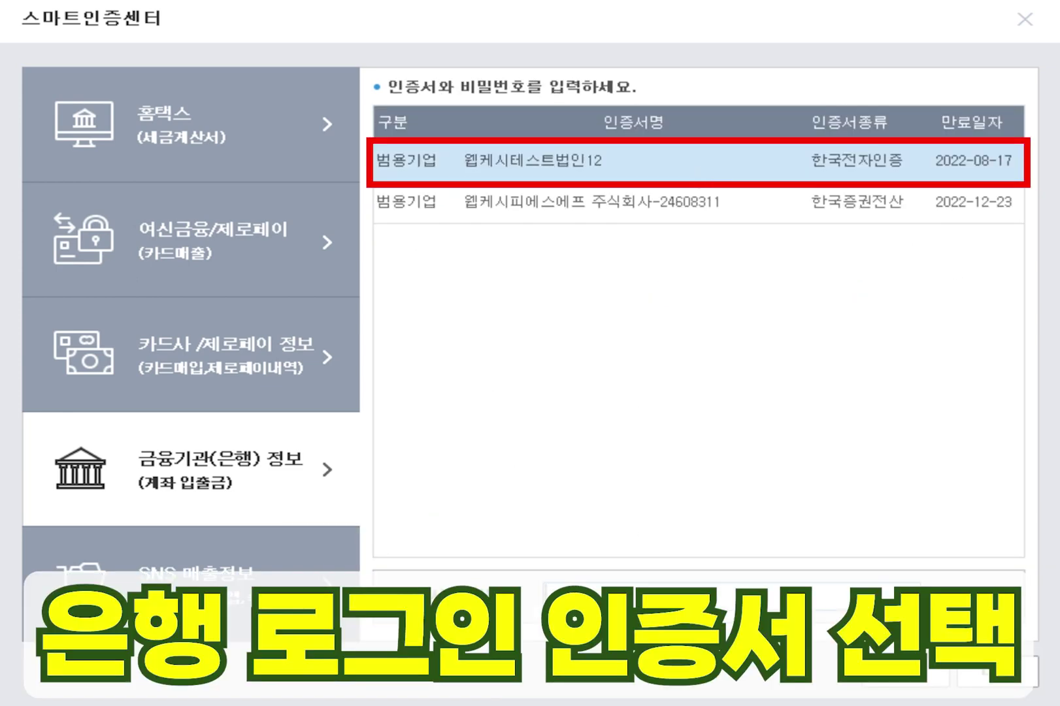
{"action": "left_click", "coordinate": [622, 594]}
{"action": "type", "text": "**********"}
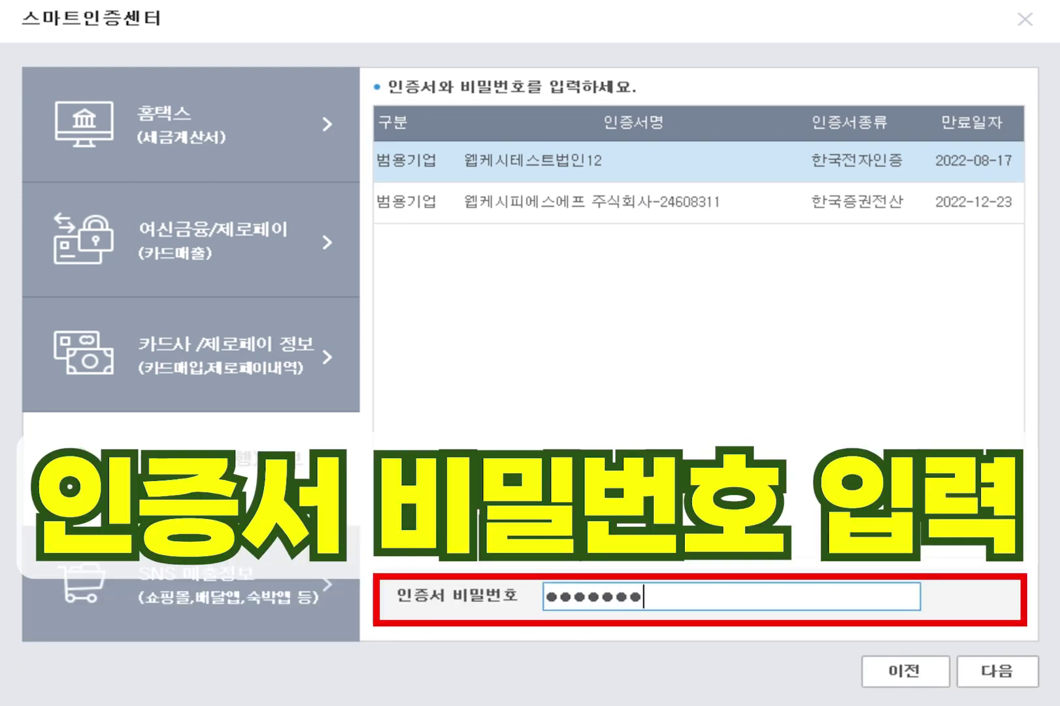
{"action": "left_click", "coordinate": [981, 673]}
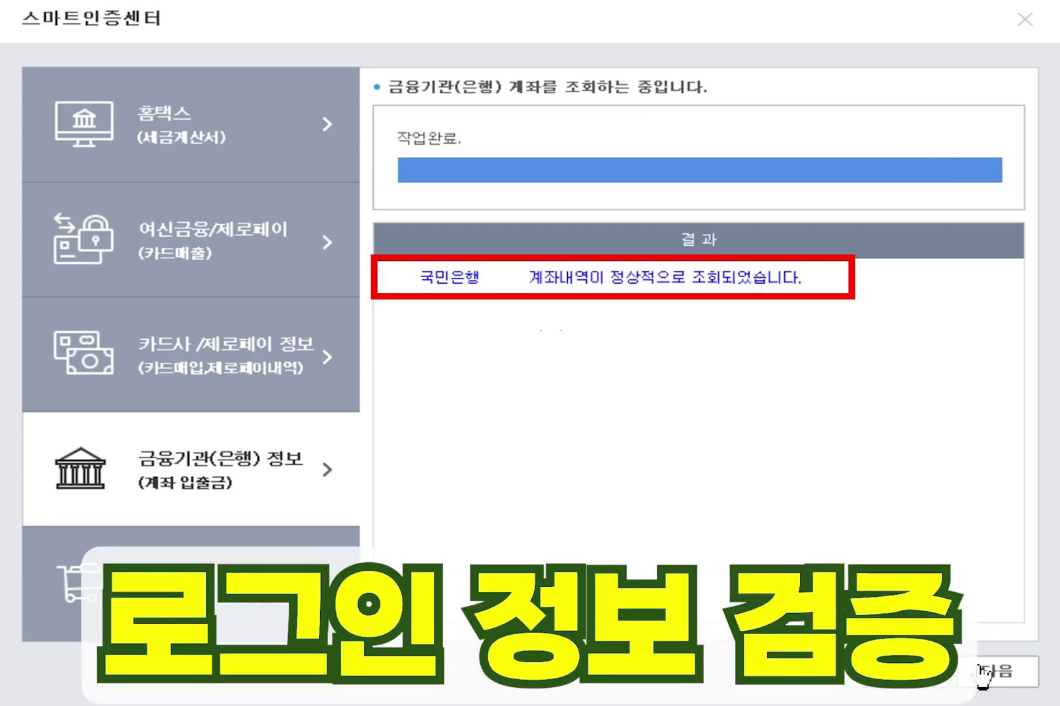
{"action": "left_click", "coordinate": [980, 673]}
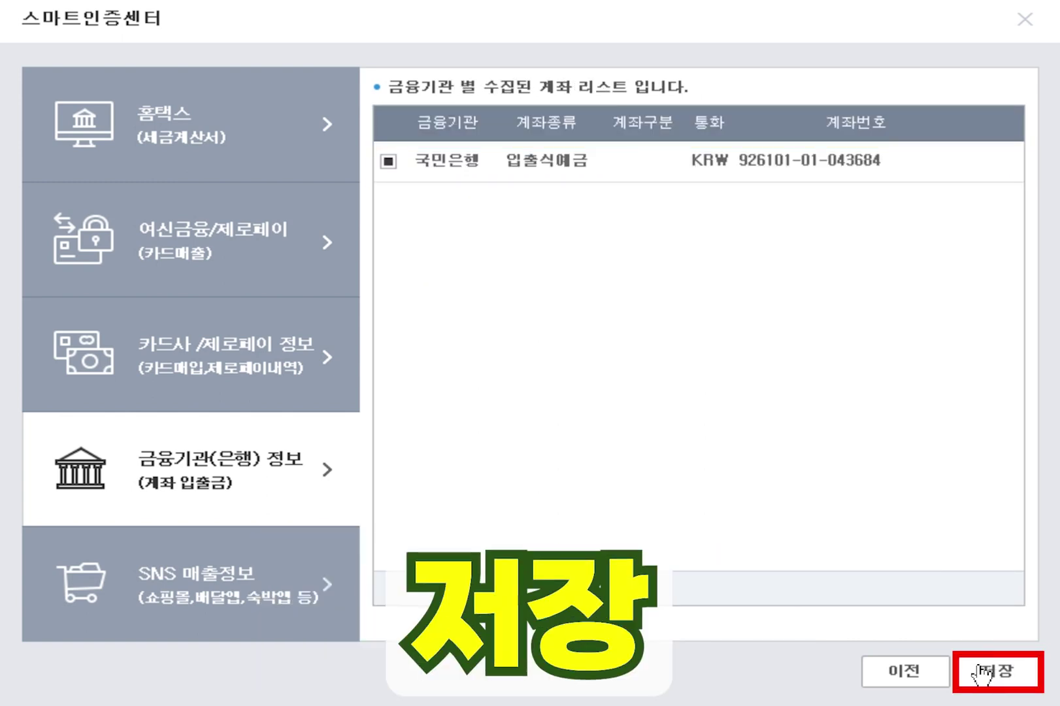
{"action": "left_click", "coordinate": [981, 673]}
- Choose 계속등록하기 and start 개인뱅킹 personal account registration
{"action": "left_click", "coordinate": [918, 671]}
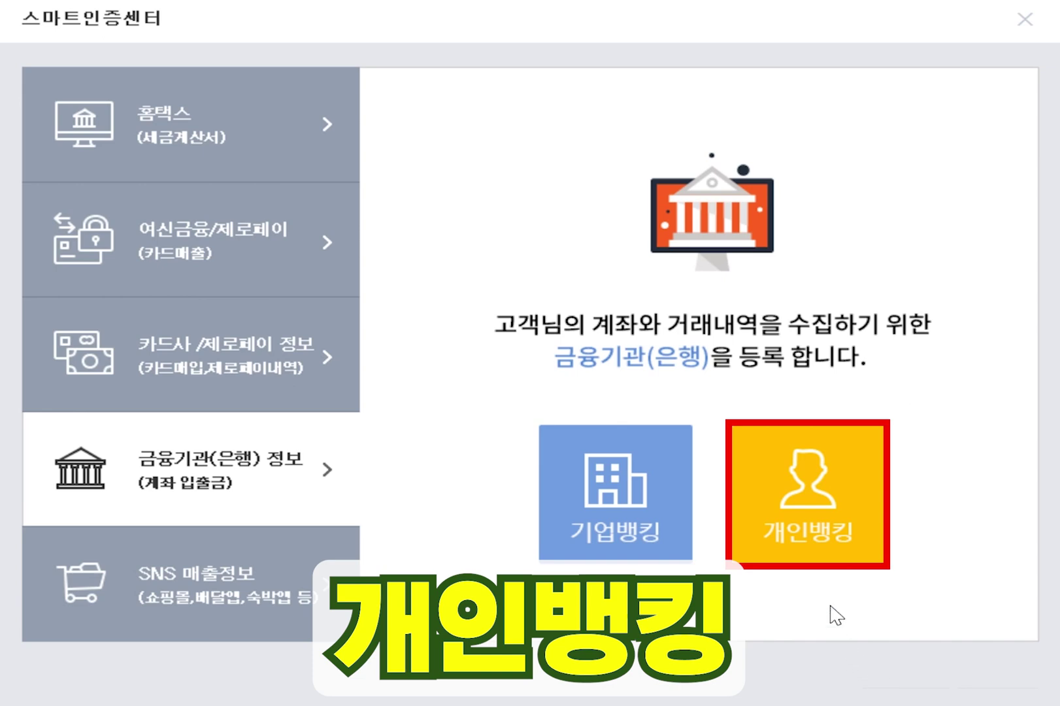
{"action": "left_click", "coordinate": [810, 538]}
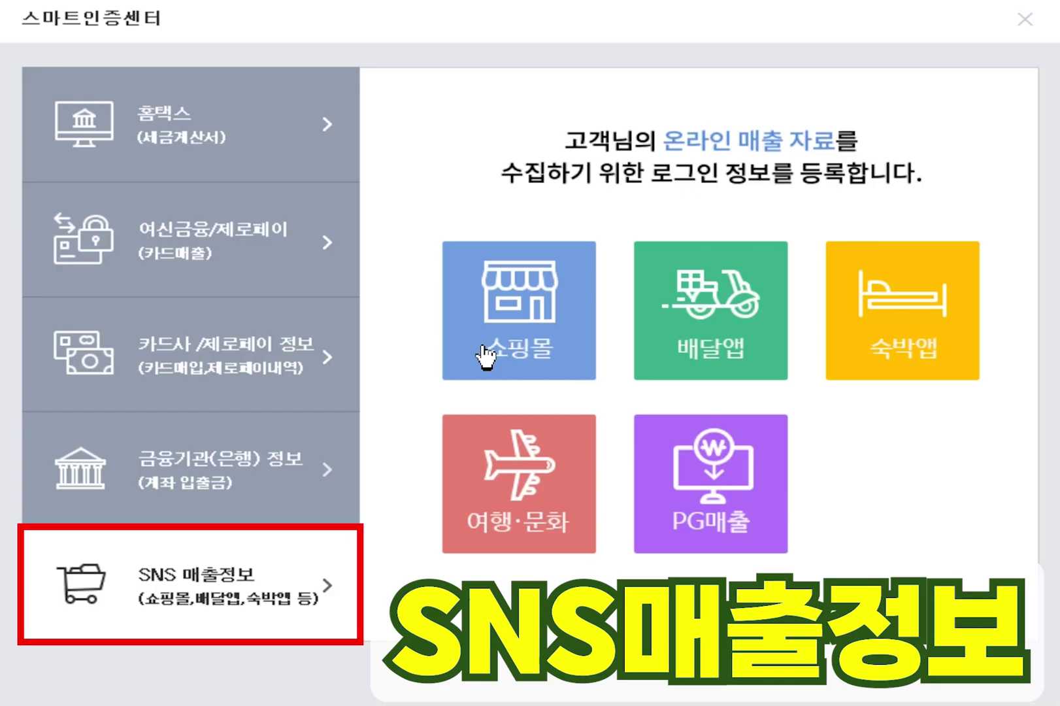
- Register the 11번가 mall under SNS 매출정보 with its login ID and password
{"action": "left_click", "coordinate": [486, 357]}
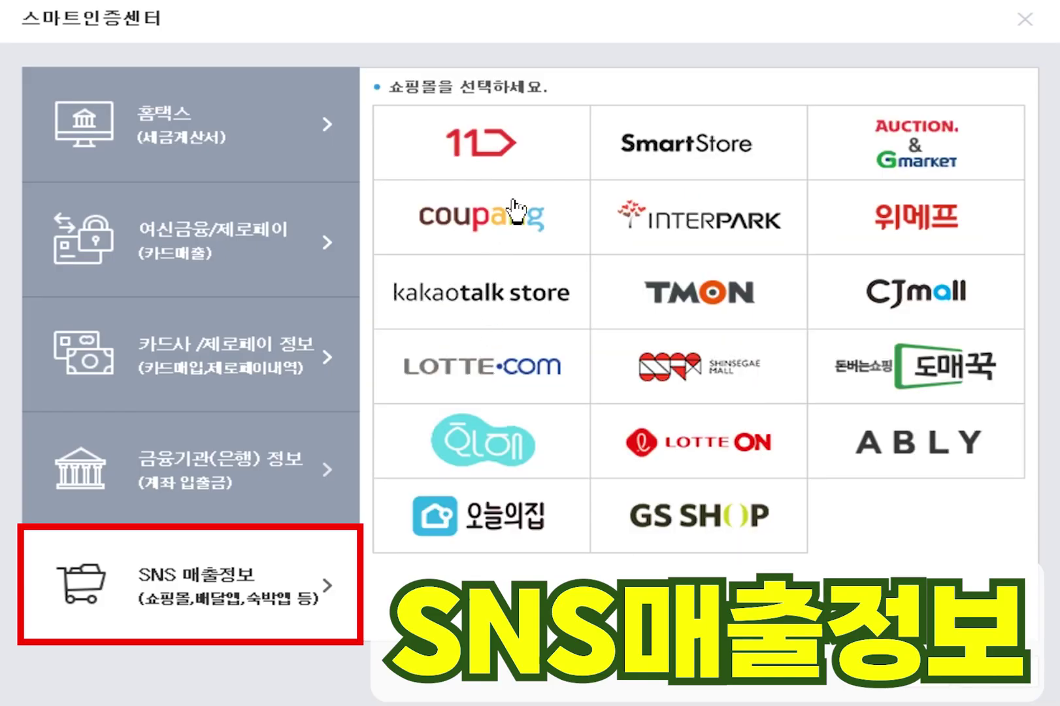
{"action": "left_click", "coordinate": [526, 165]}
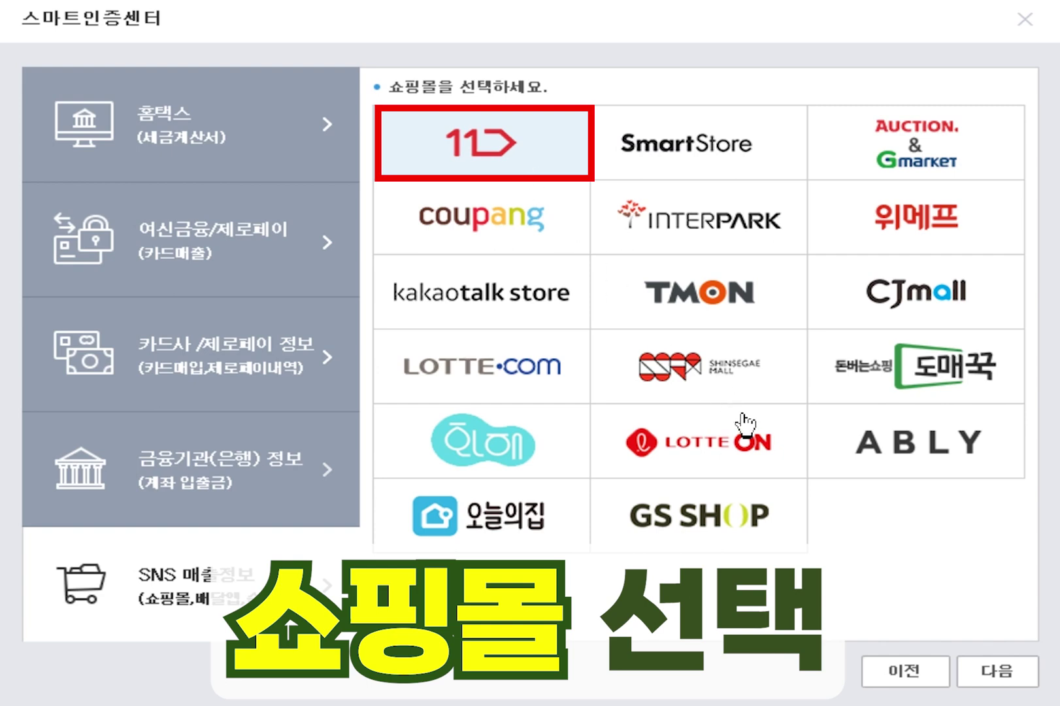
{"action": "left_click", "coordinate": [987, 679]}
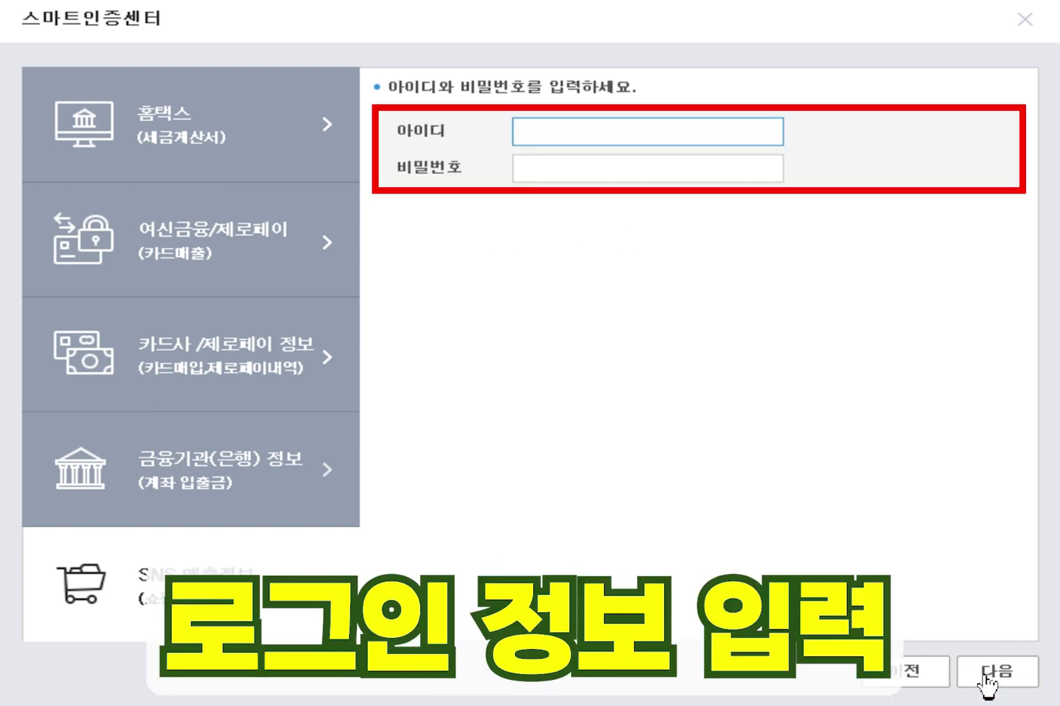
{"action": "type", "text": "admin01"}
{"action": "left_click", "coordinate": [725, 160]}
{"action": "type", "text": "**********"}
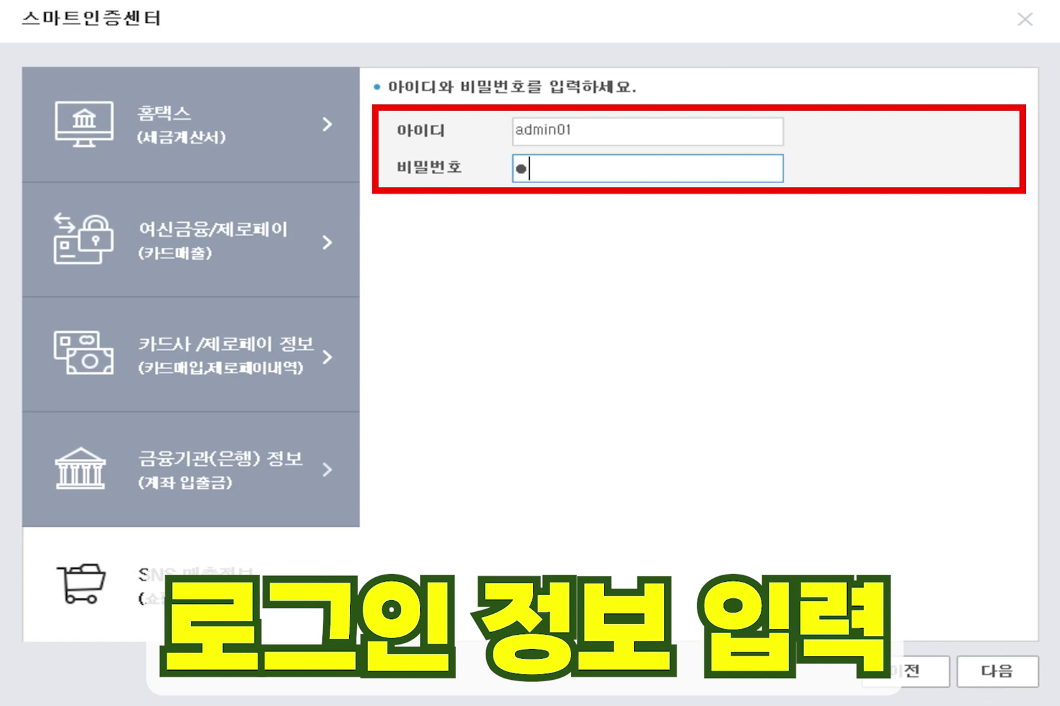
{"action": "left_click", "coordinate": [987, 680]}
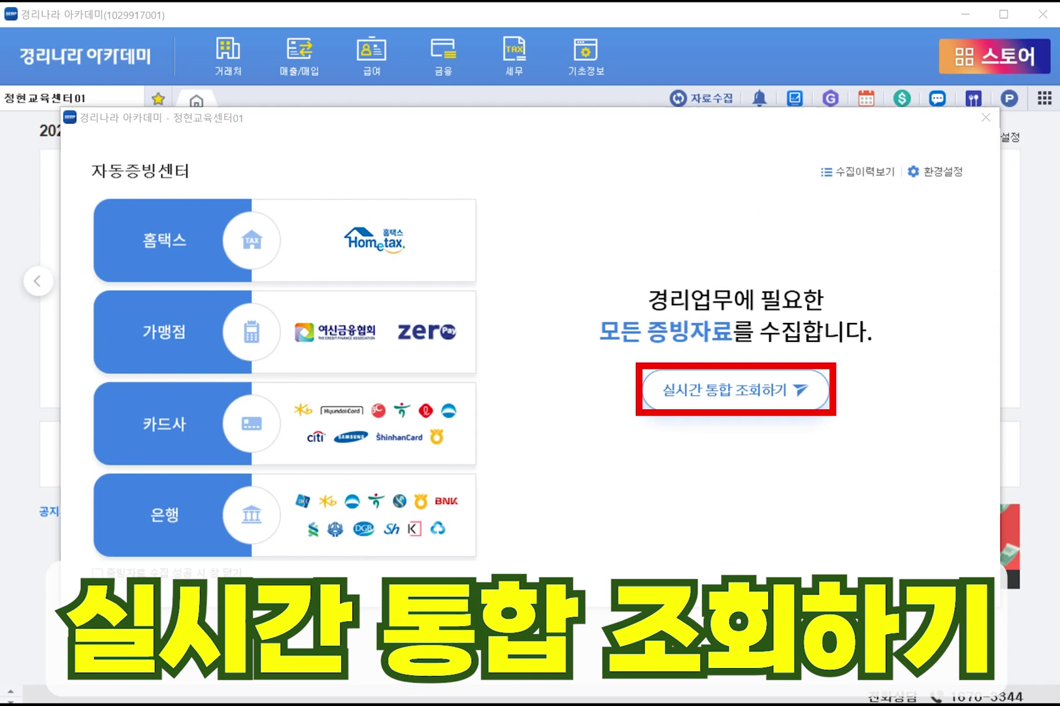
- Run 실시간 통합 조회하기 and confirm the completion message showing 0건 collected
{"action": "left_click", "coordinate": [734, 404]}
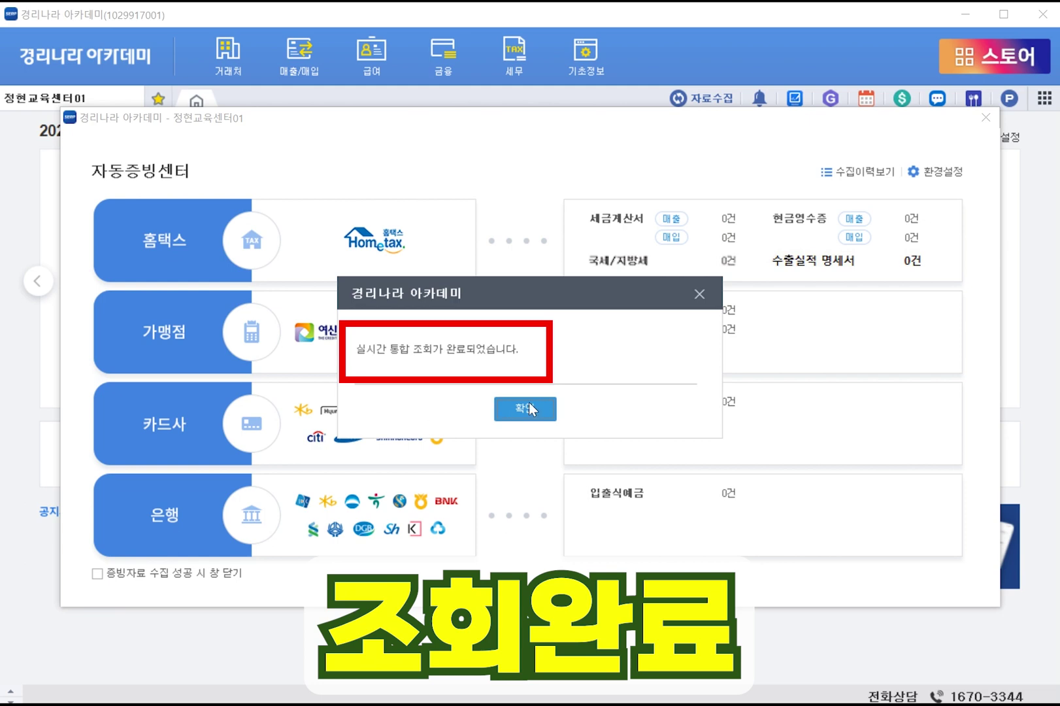
{"action": "left_click", "coordinate": [527, 409]}
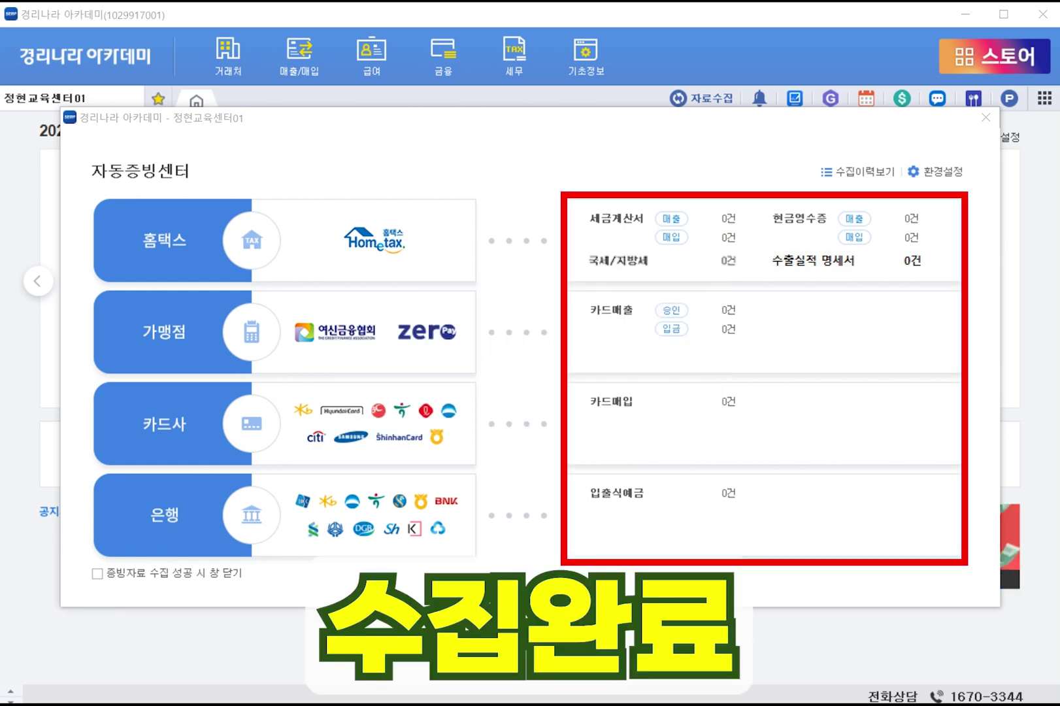